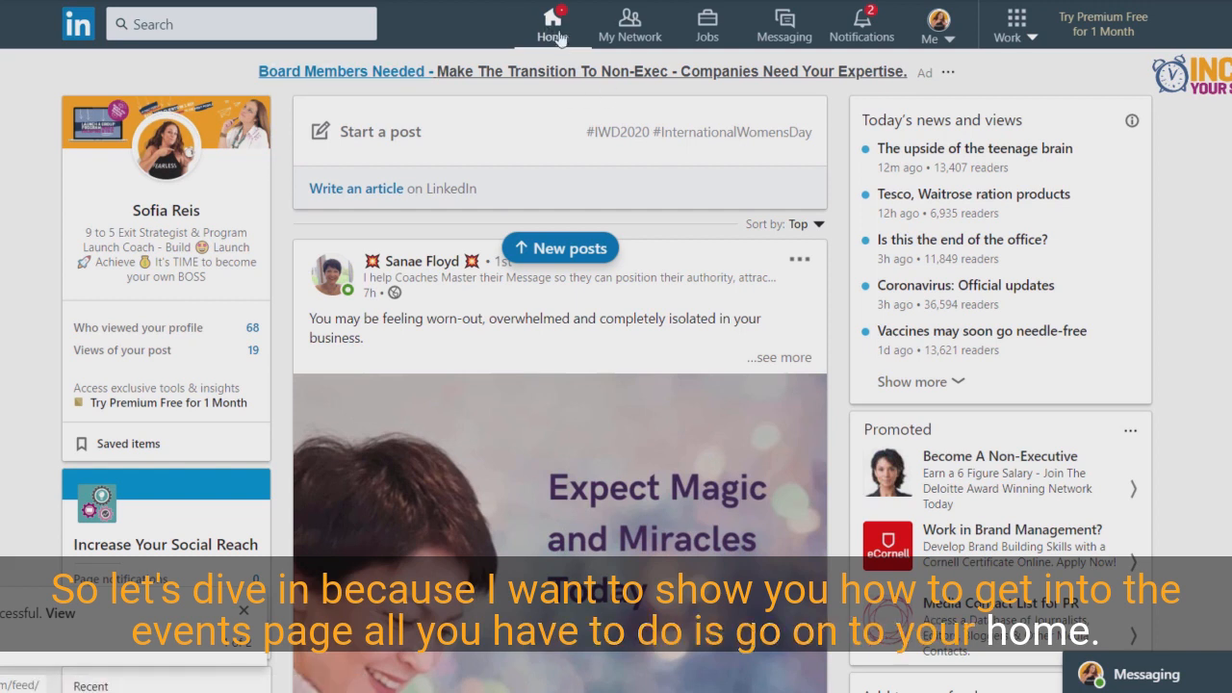
- Go to the home feed and start creating a new event from the Events section
click(553, 26)
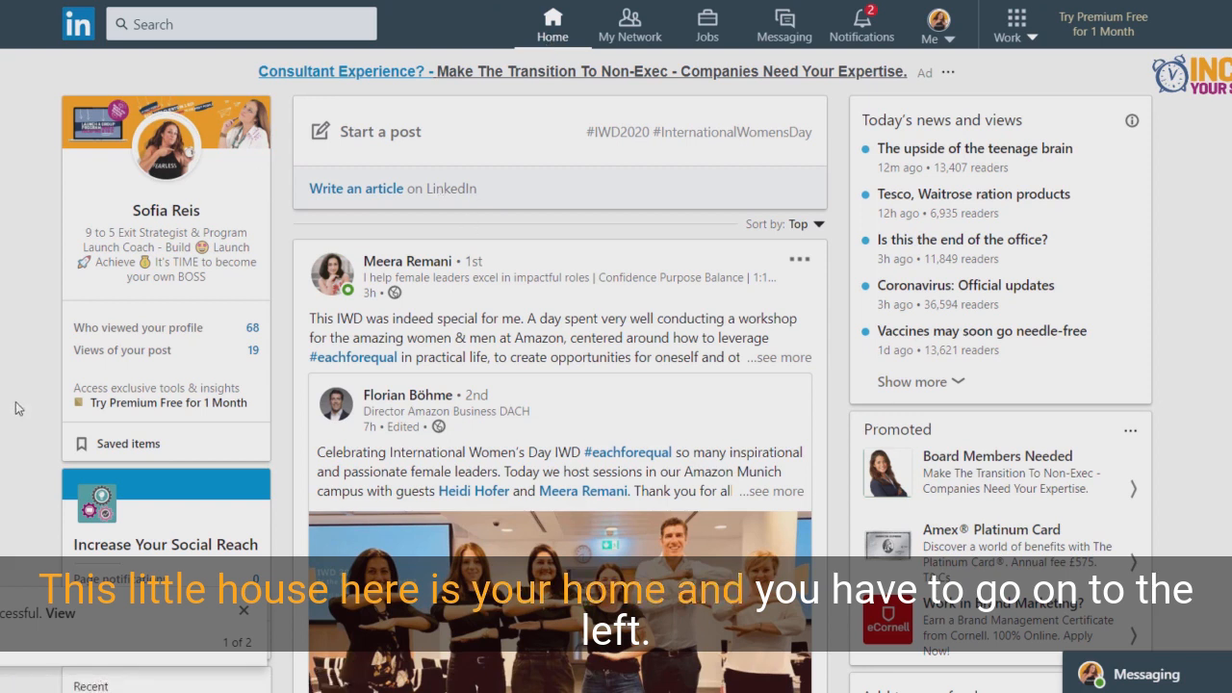
scroll(364, 431, down, 2)
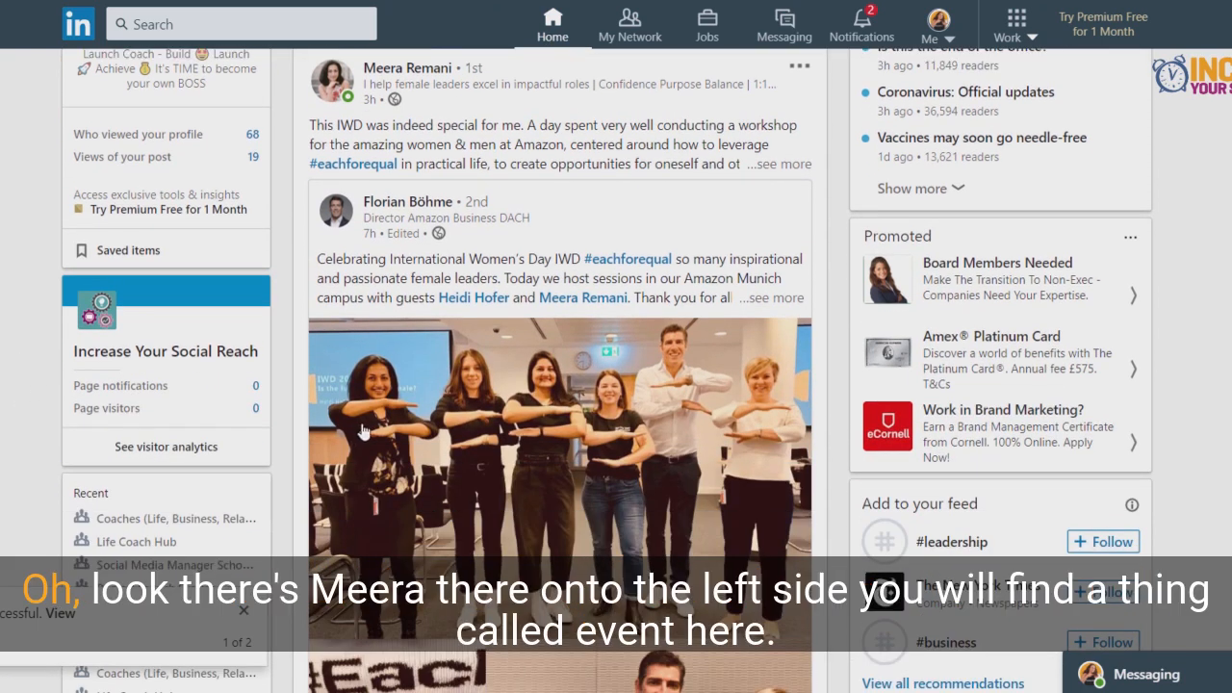
scroll(364, 431, down, 2)
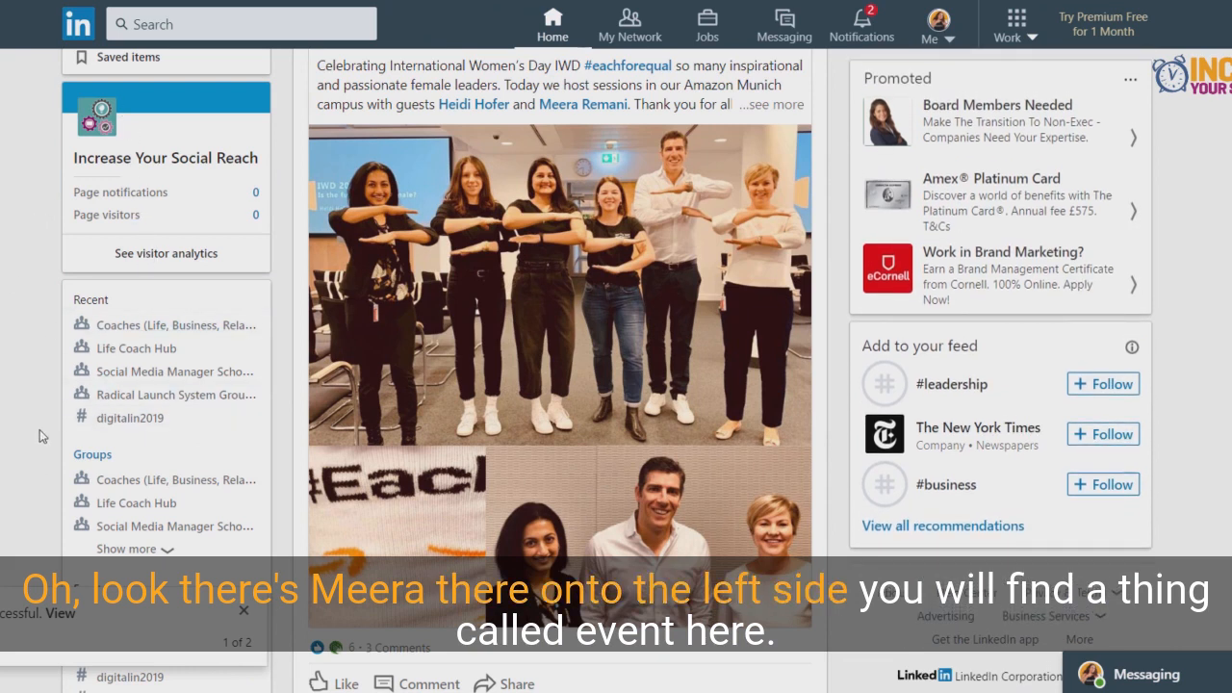
scroll(40, 429, down, 2)
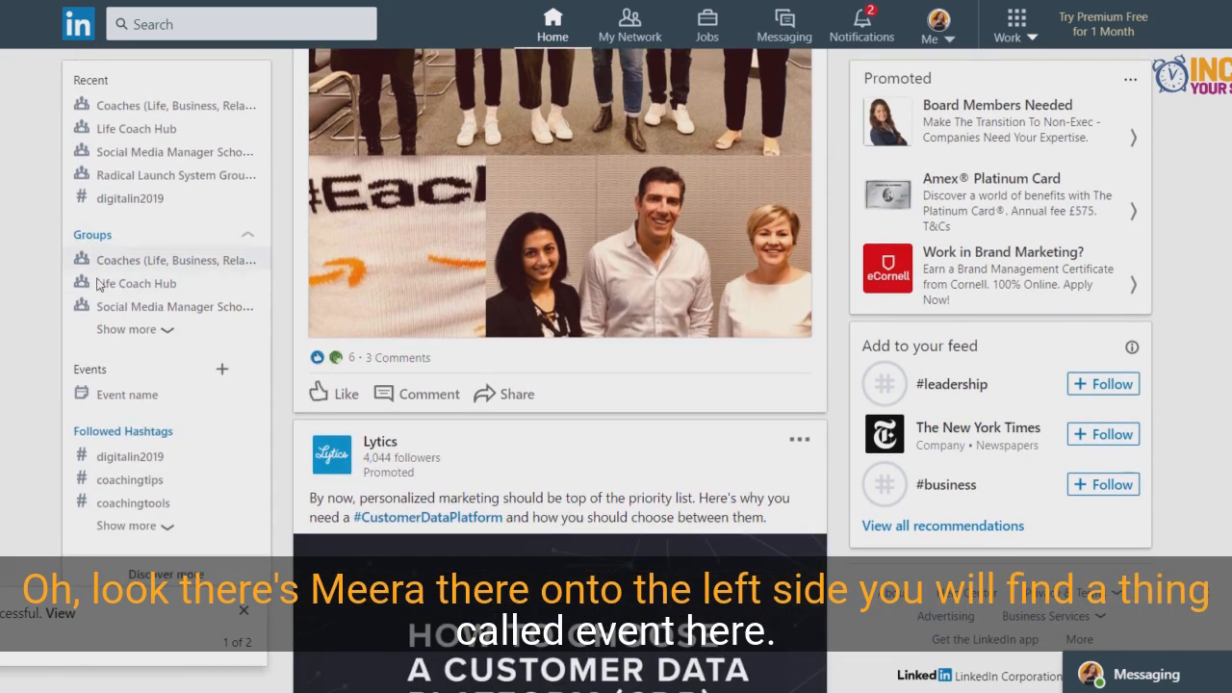
drag(72, 370, 120, 375)
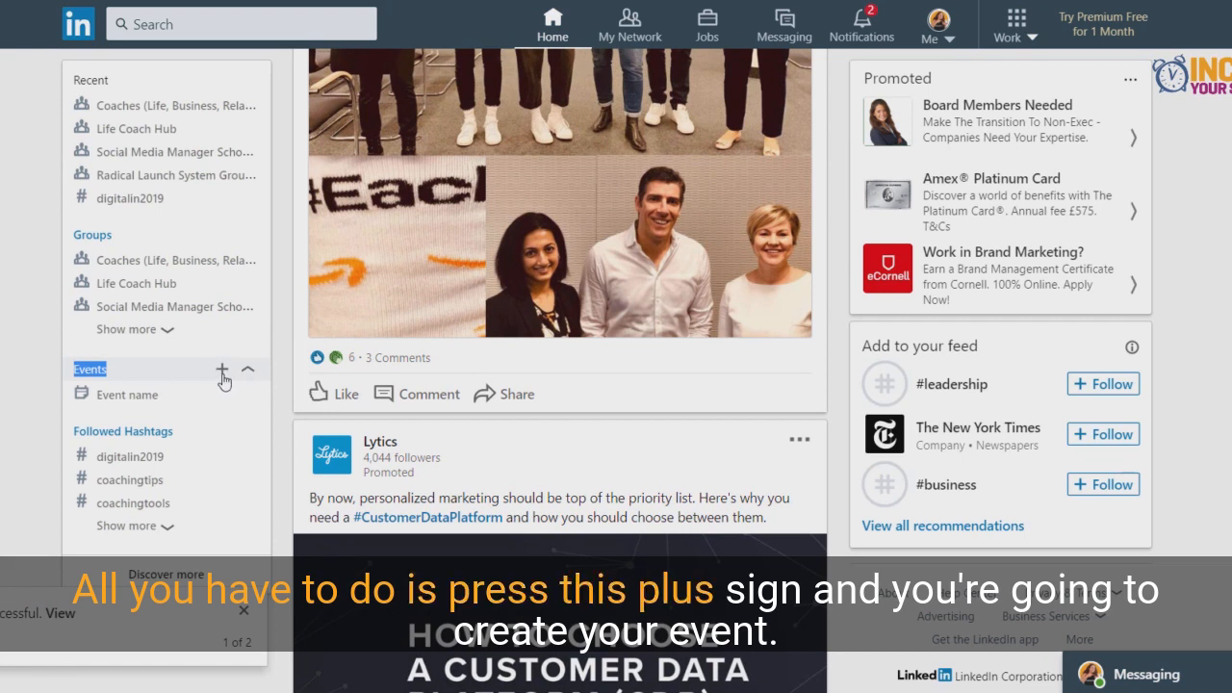
click(220, 372)
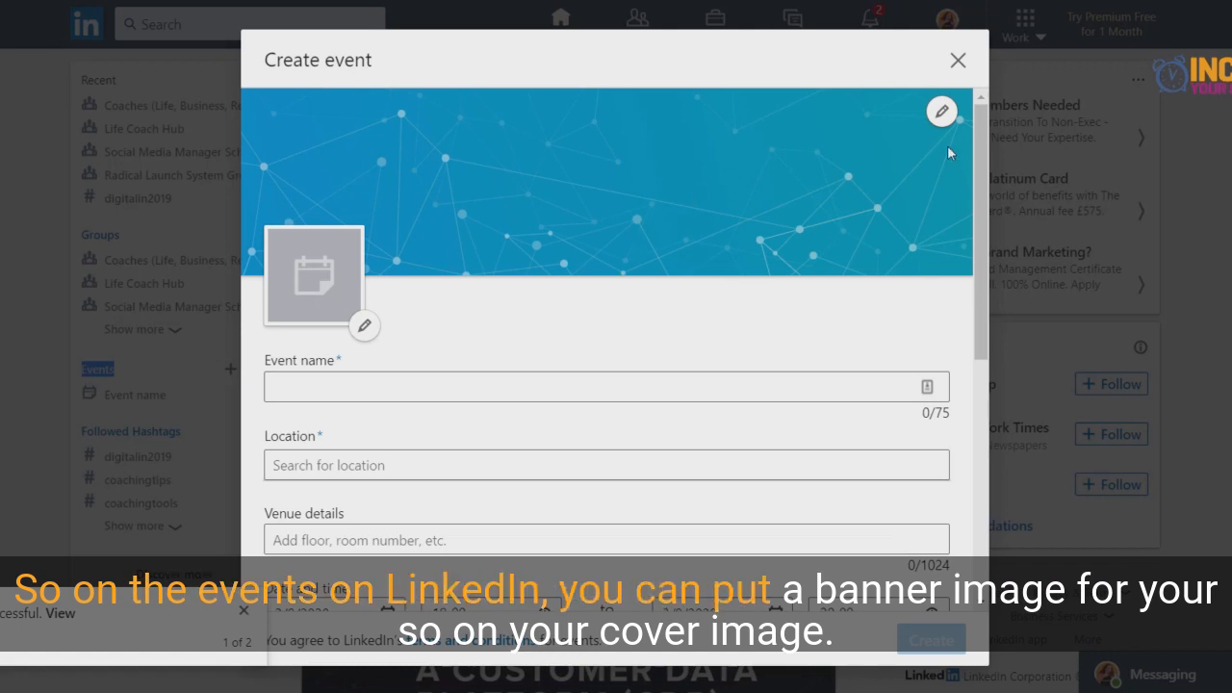
- Examine the upload options for the event's cover image and logo
click(939, 113)
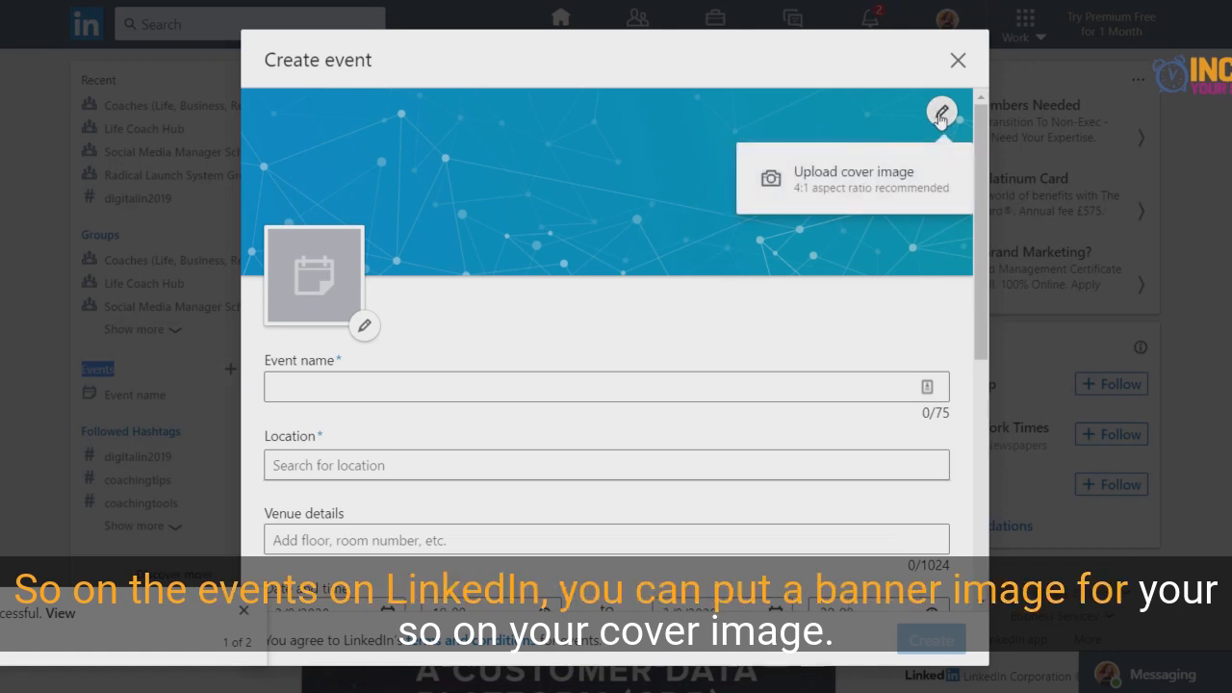
click(805, 176)
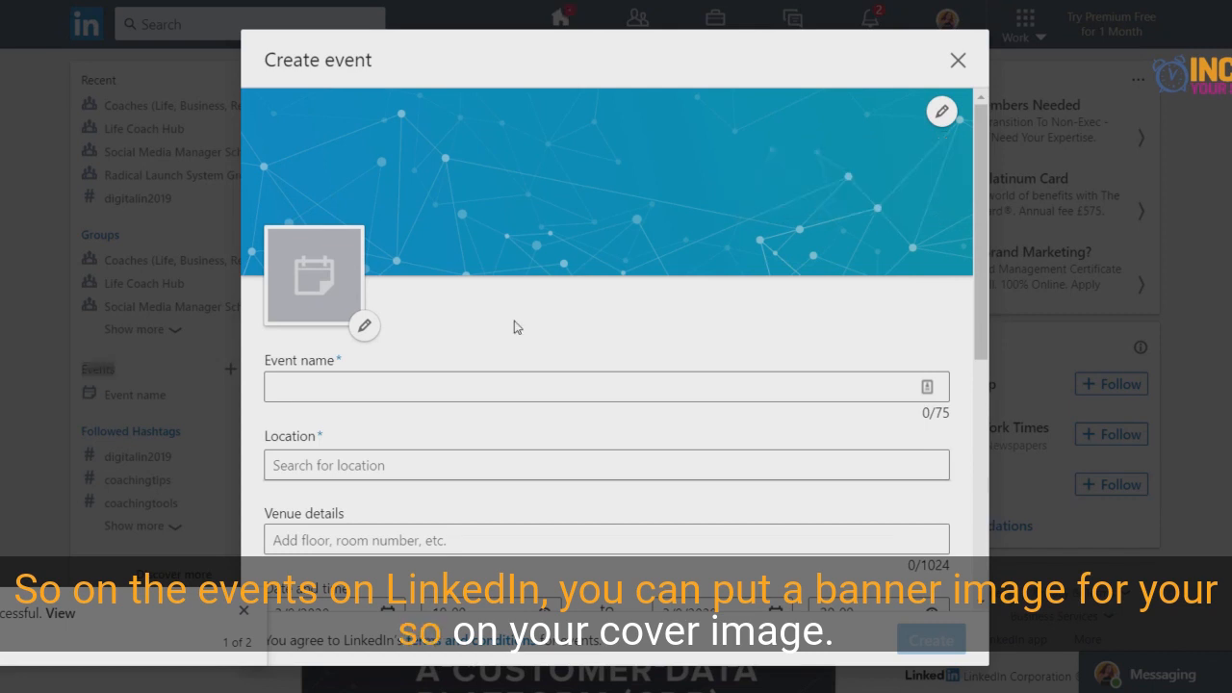
click(940, 110)
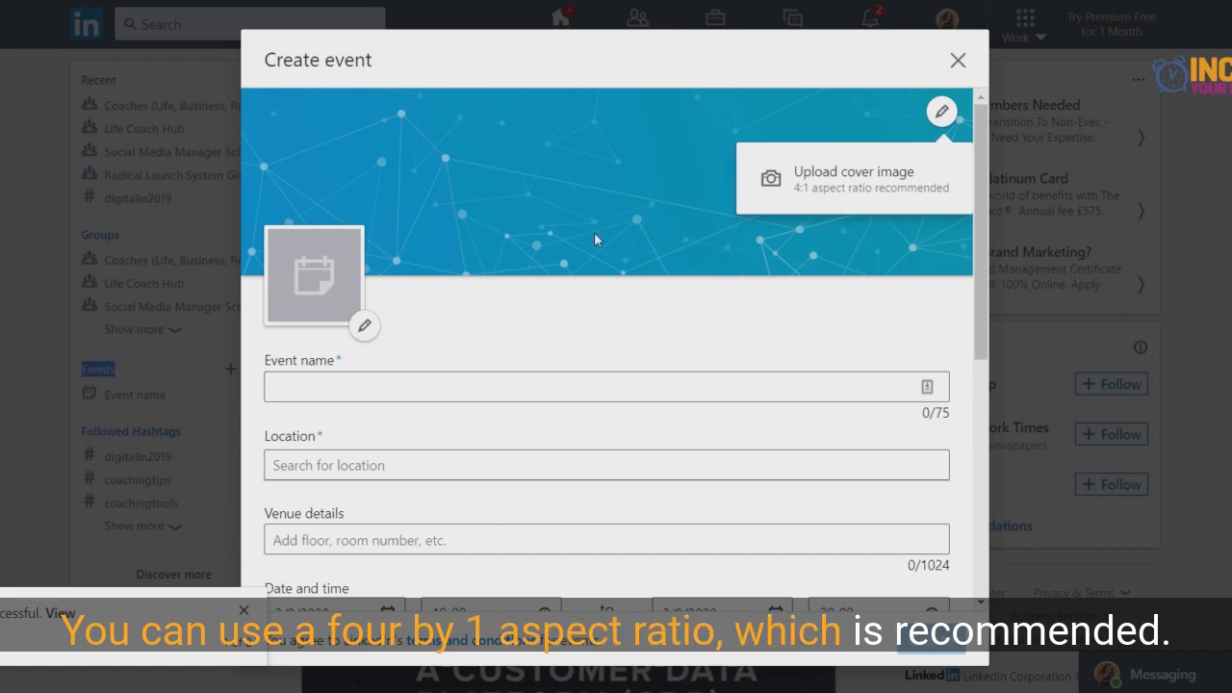
click(364, 324)
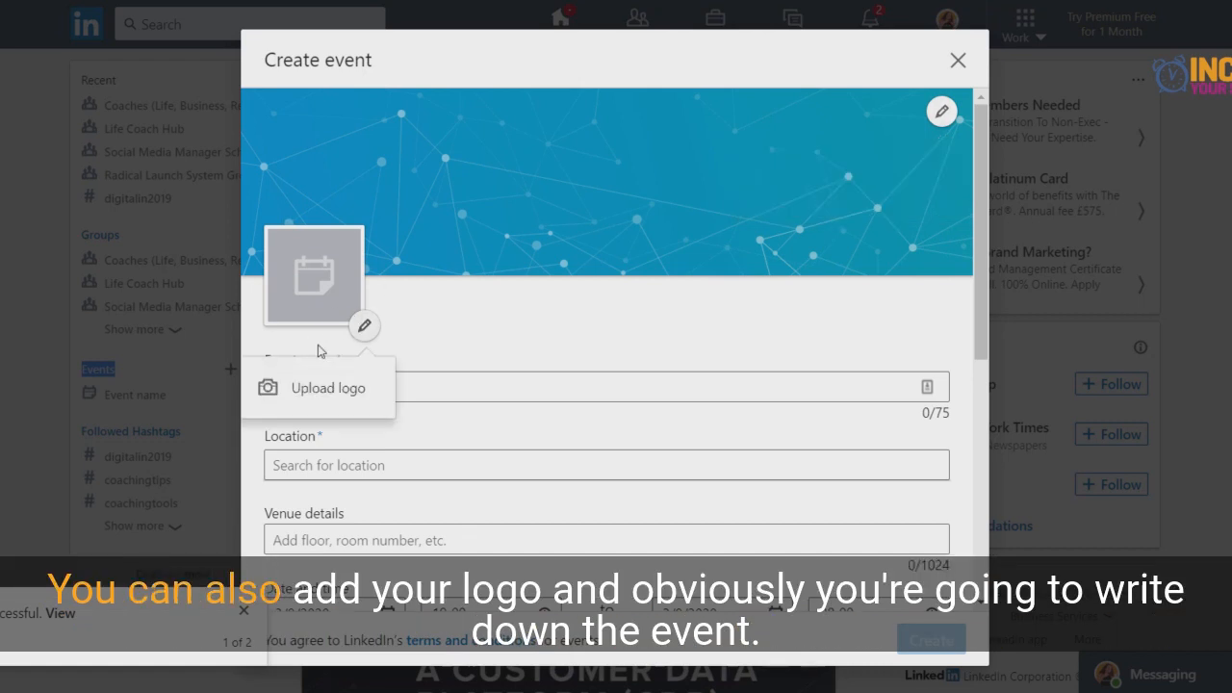
- Name the event "Event Name" and set its location to London
click(415, 388)
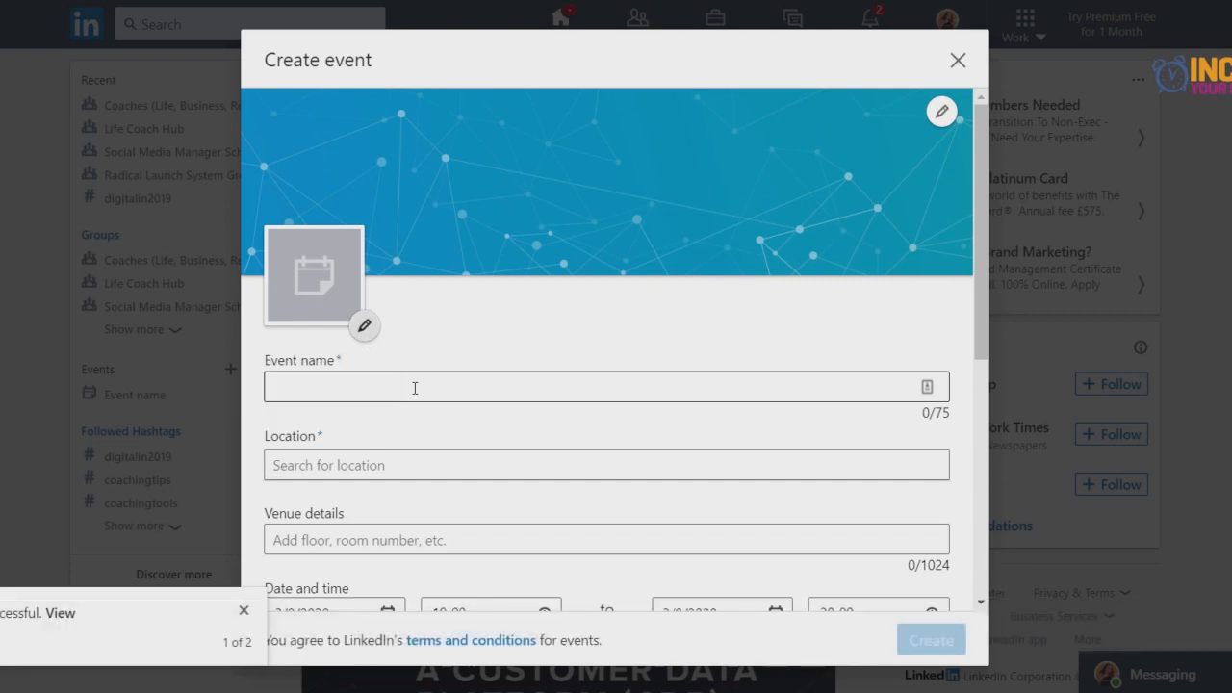
click(414, 388)
text(Even)
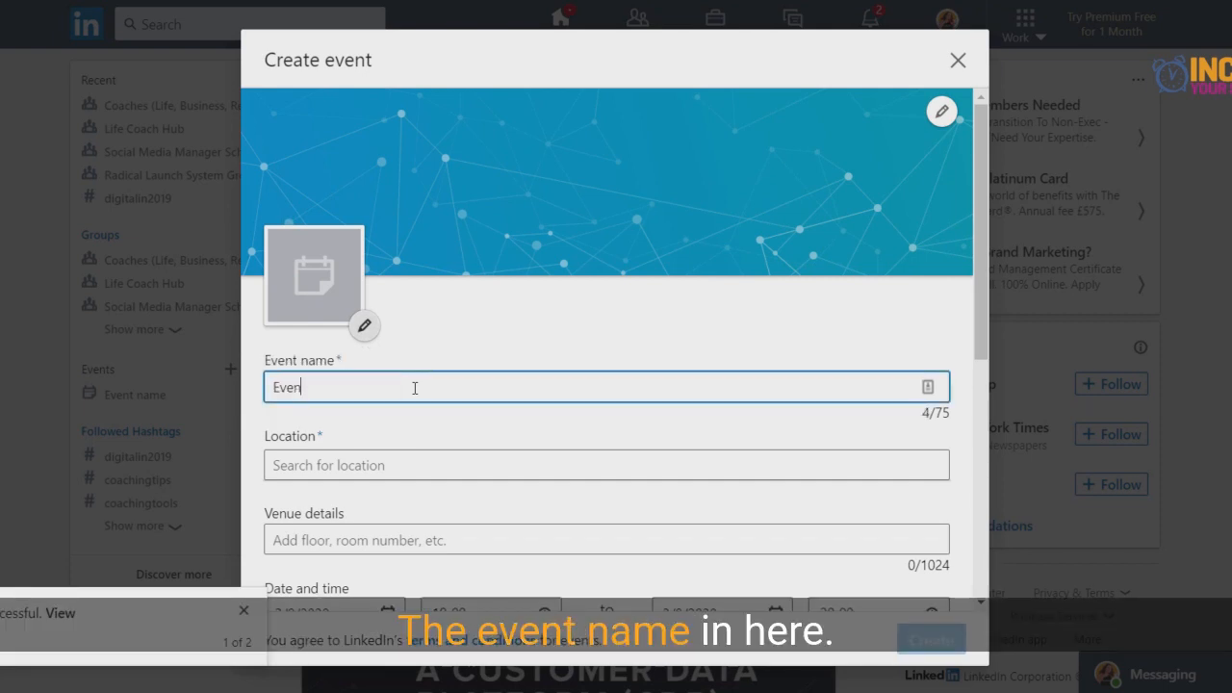
text(t Ba)
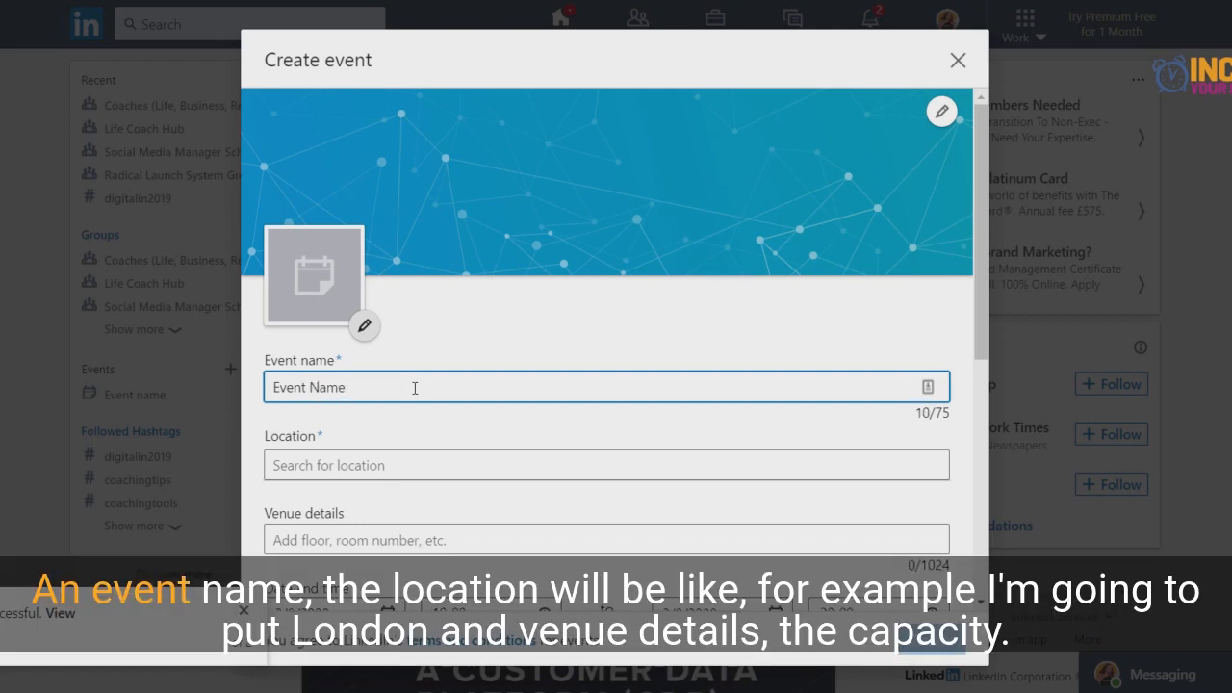
click(399, 464)
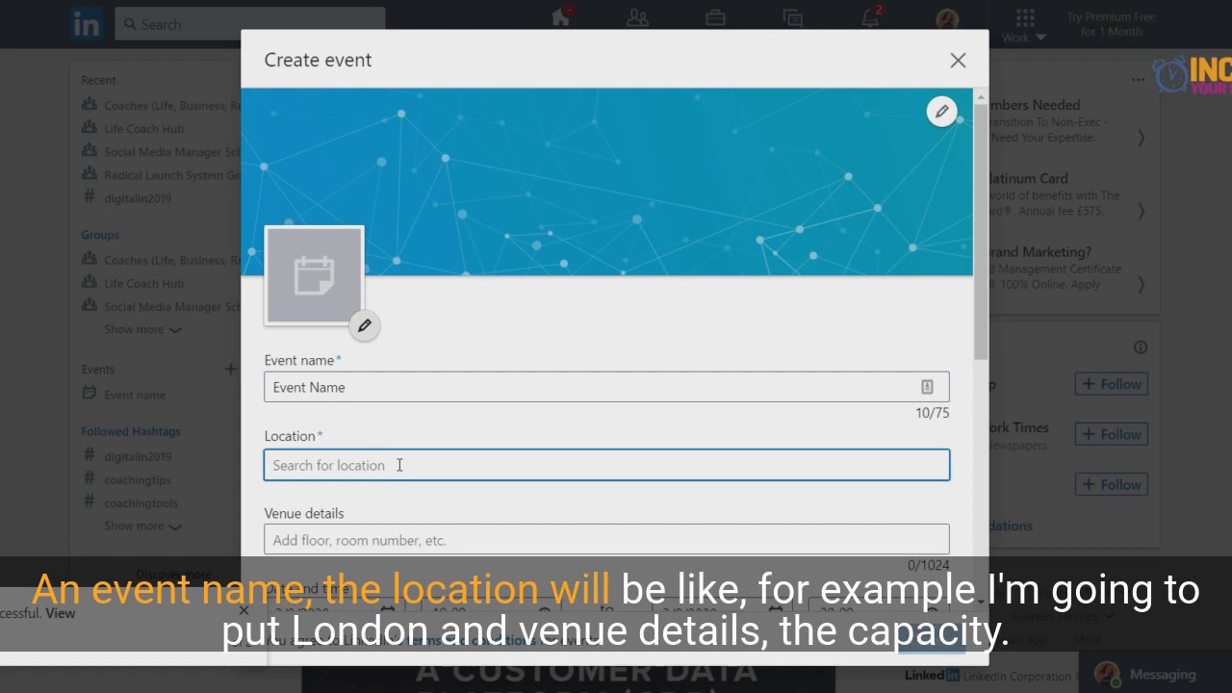
text(London)
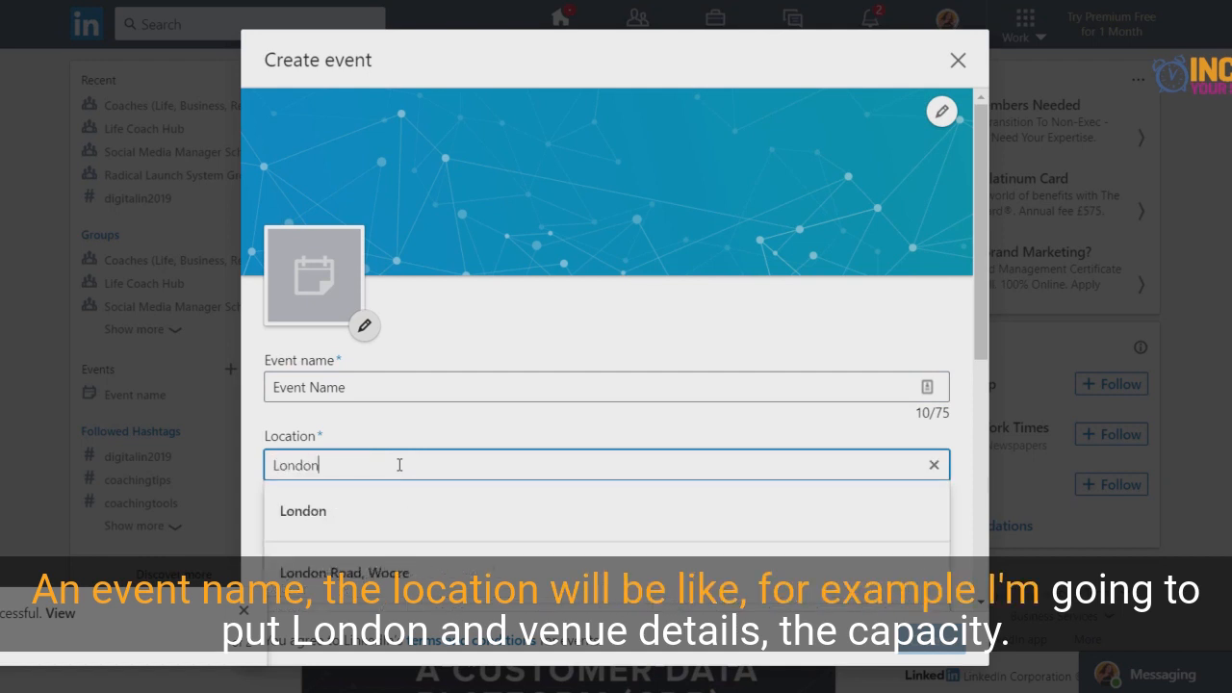
click(357, 520)
- Examine the event form's venue details, start time, timezone choices and description field, including the character limits
scroll(346, 484, down, 1)
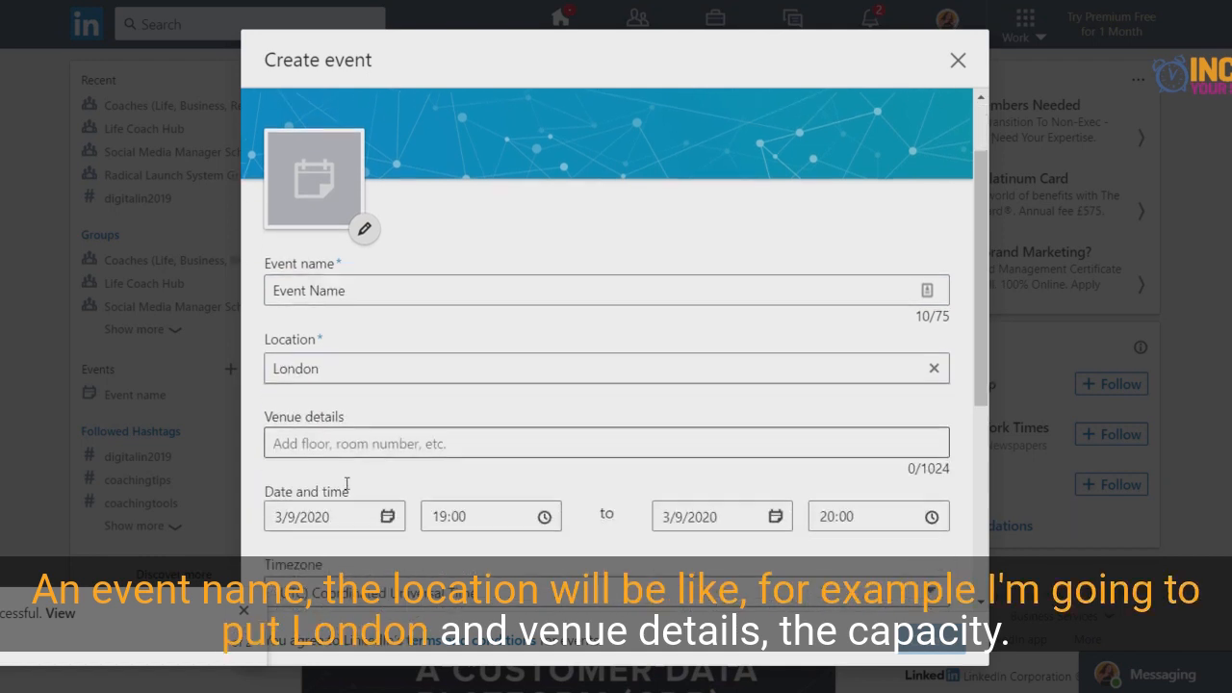
click(313, 441)
scroll(372, 345, down, 1)
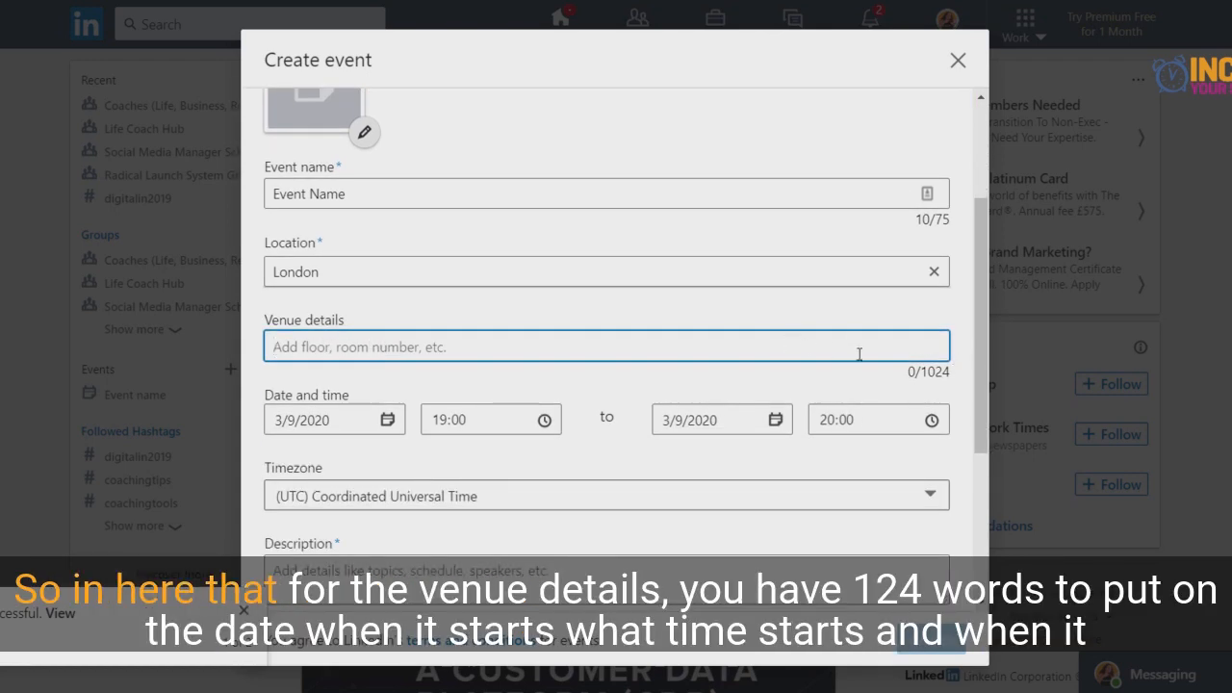
drag(921, 372, 935, 372)
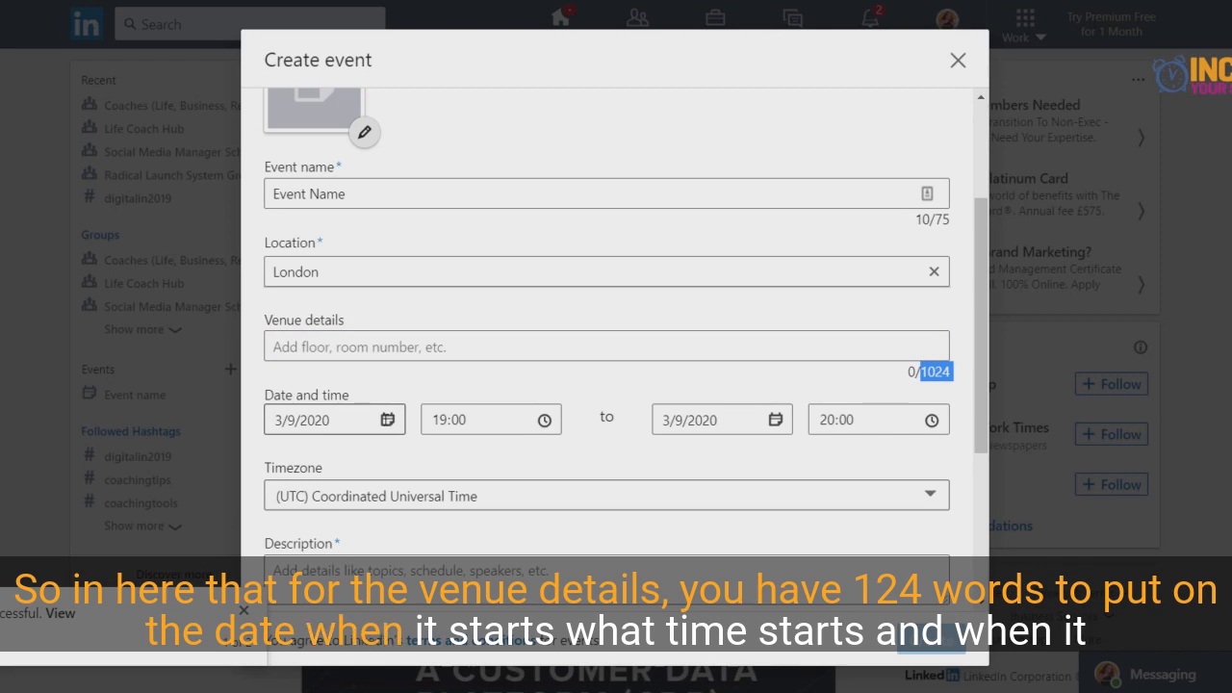
click(486, 423)
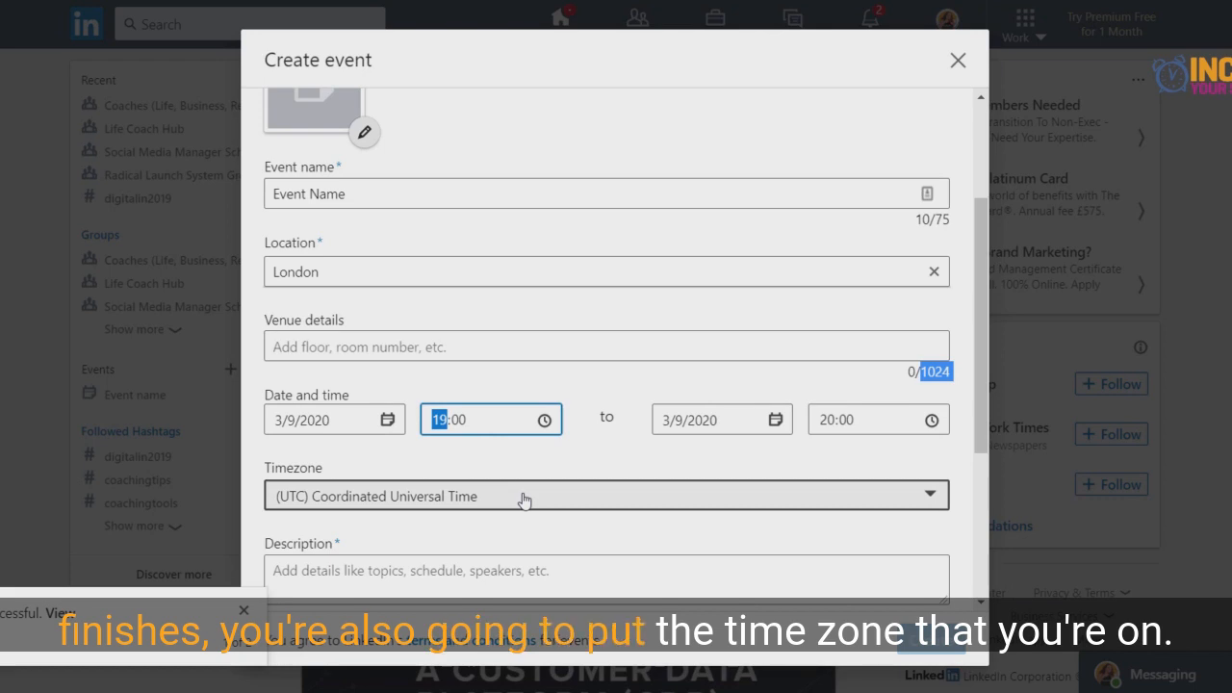
scroll(523, 499, down, 2)
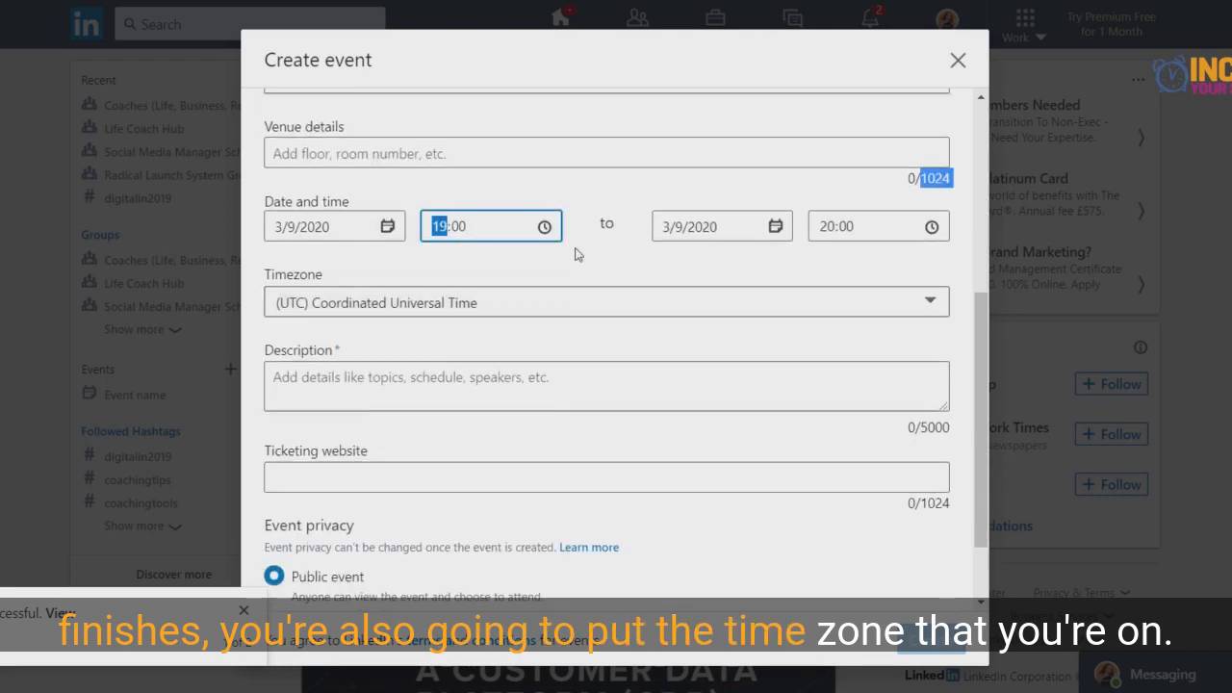
click(502, 312)
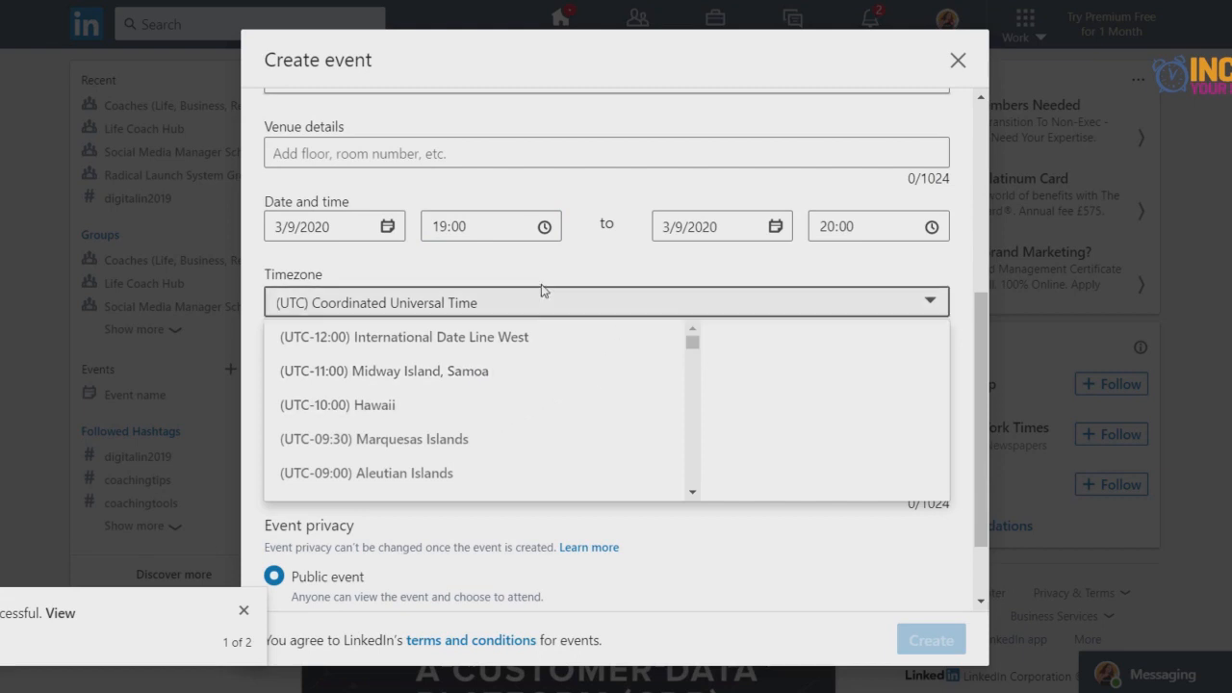
click(537, 308)
click(336, 376)
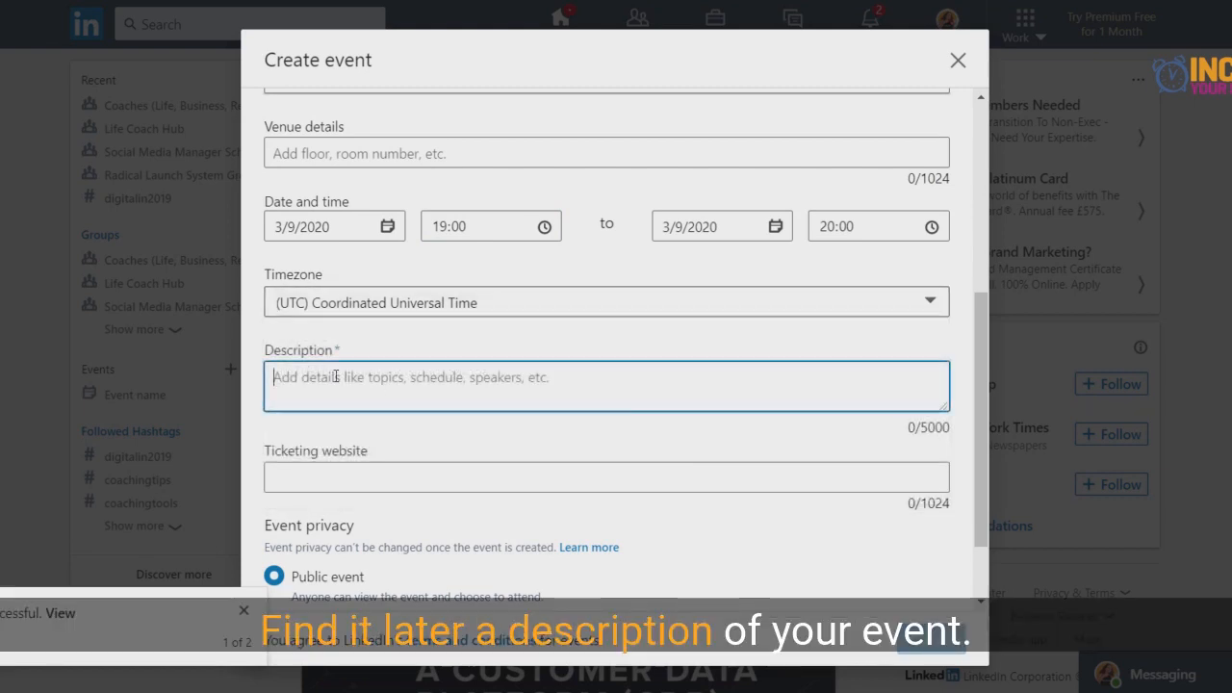
double_click(926, 429)
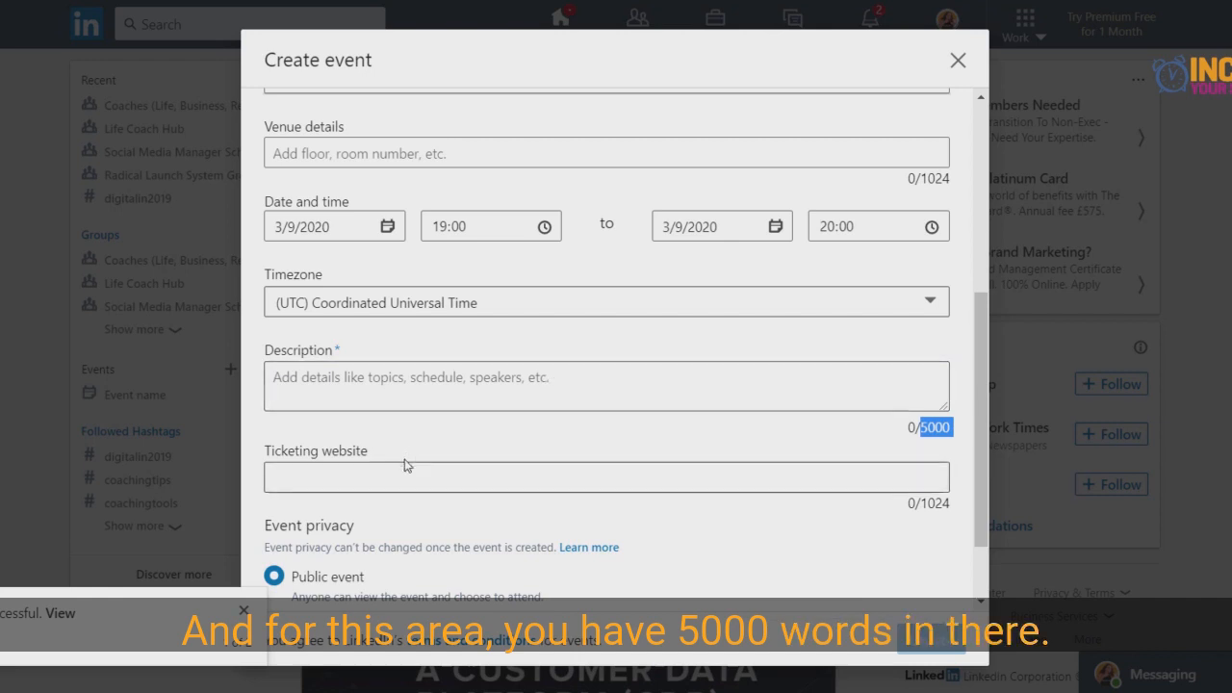
- Enter "https//radicallaunchsystem.com" as the event's ticketing website
click(384, 479)
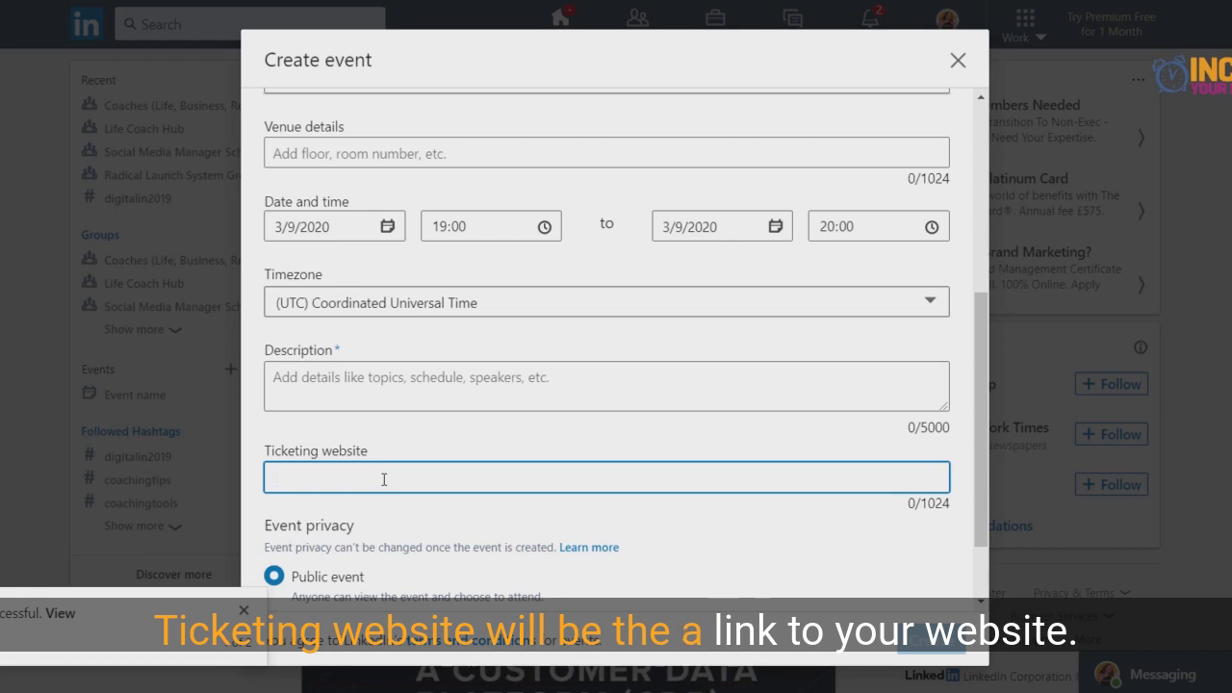
text(h)
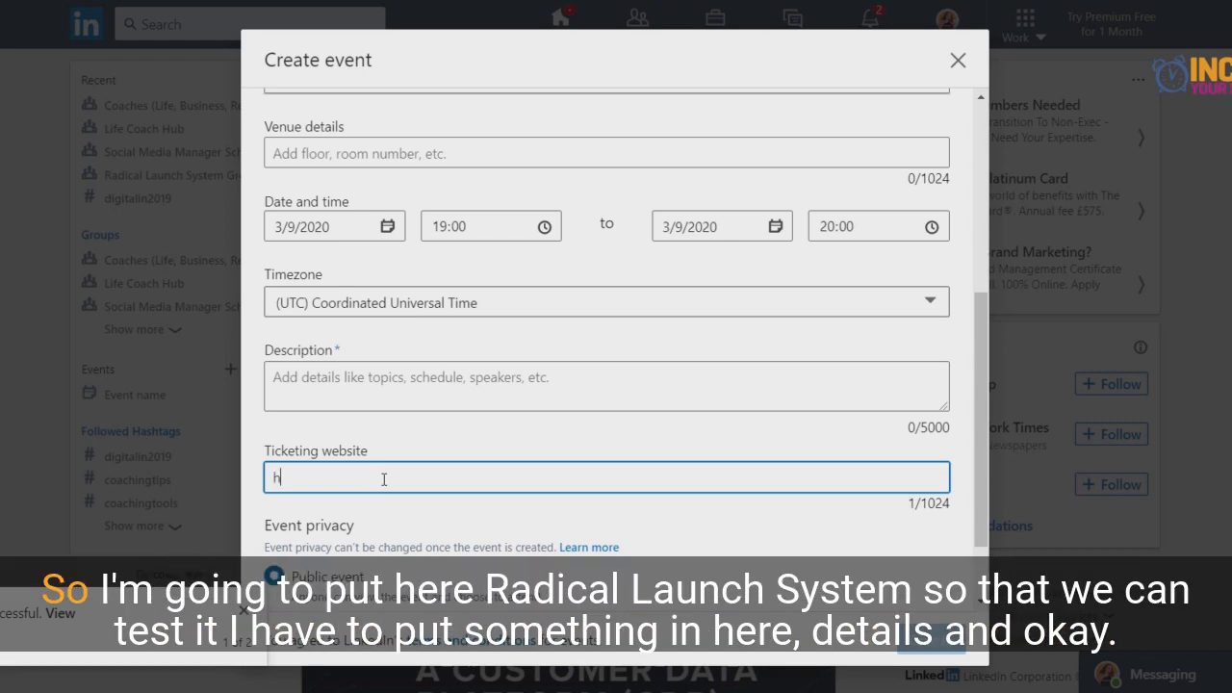
text(ttps)
text(??)
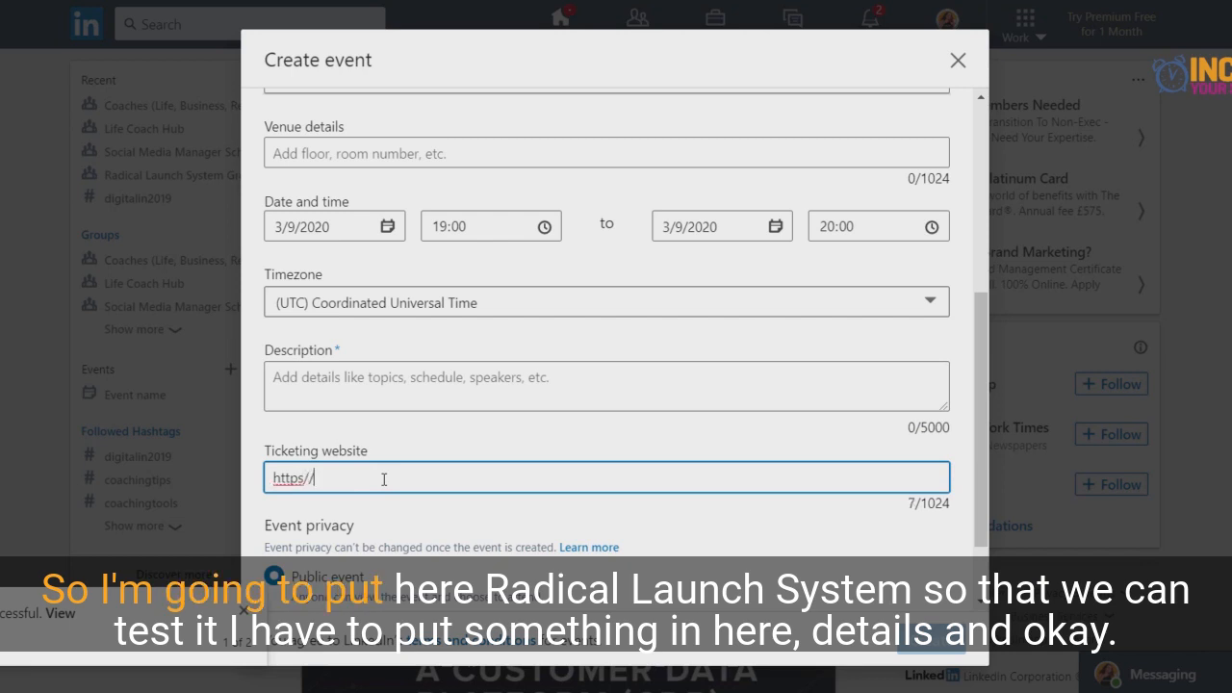
text(radicall)
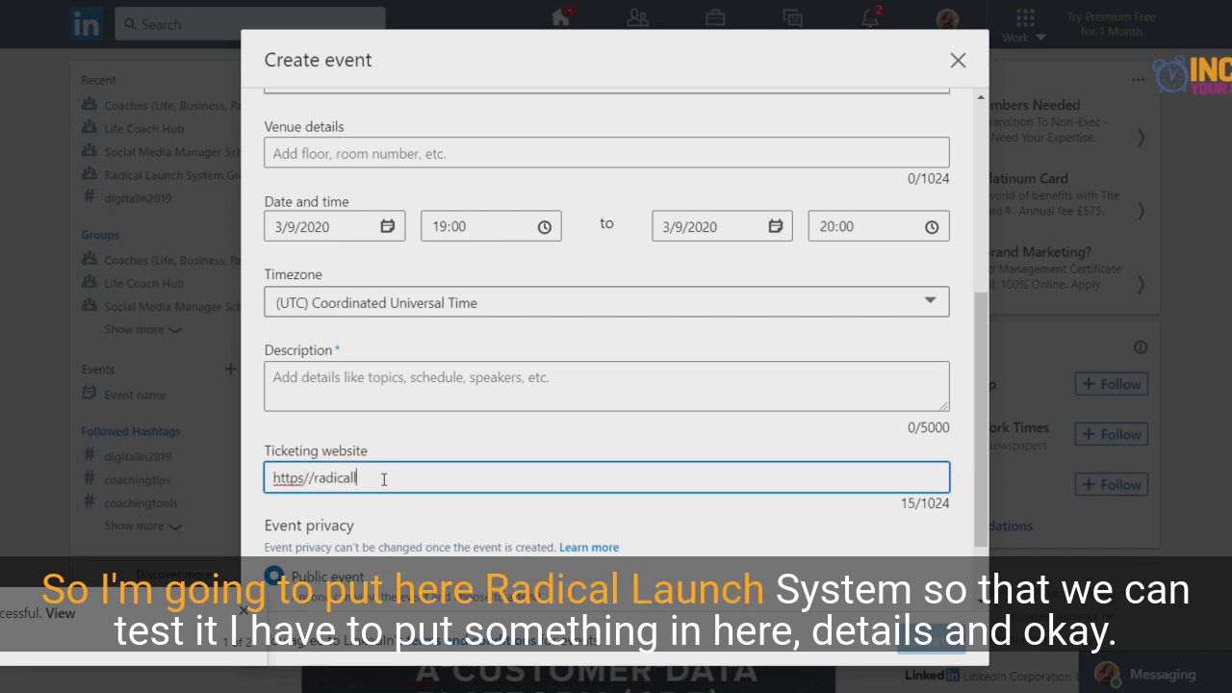
text(aunchsys)
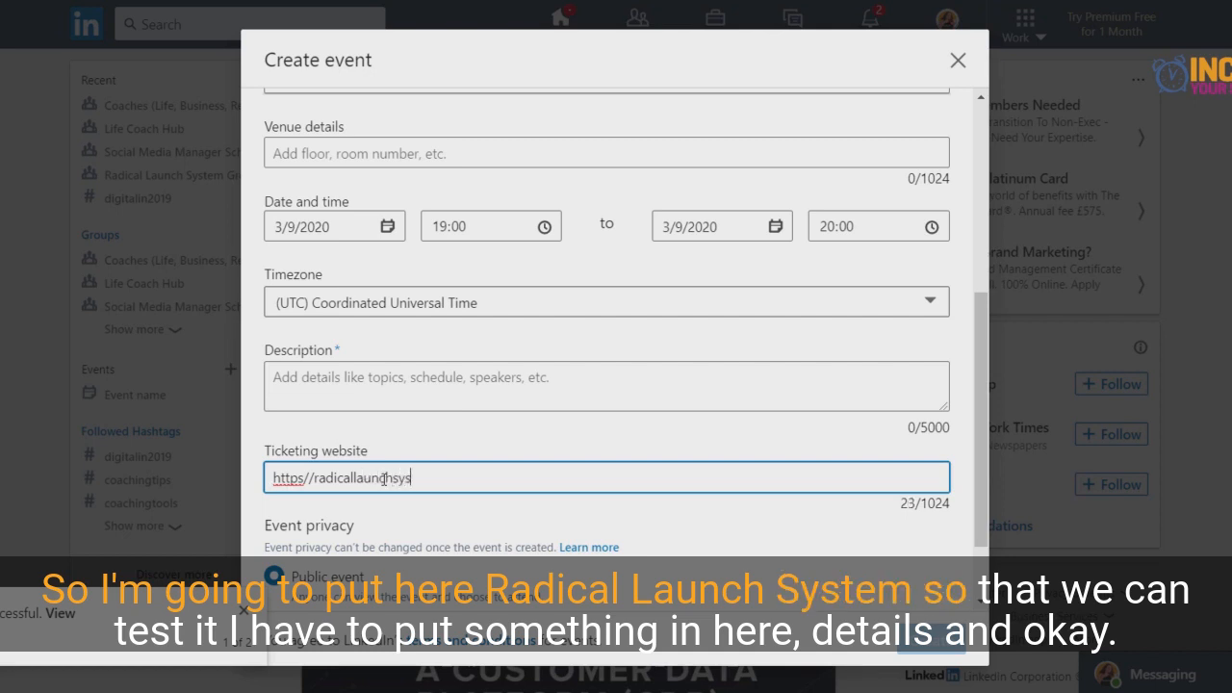
text(tem.c)
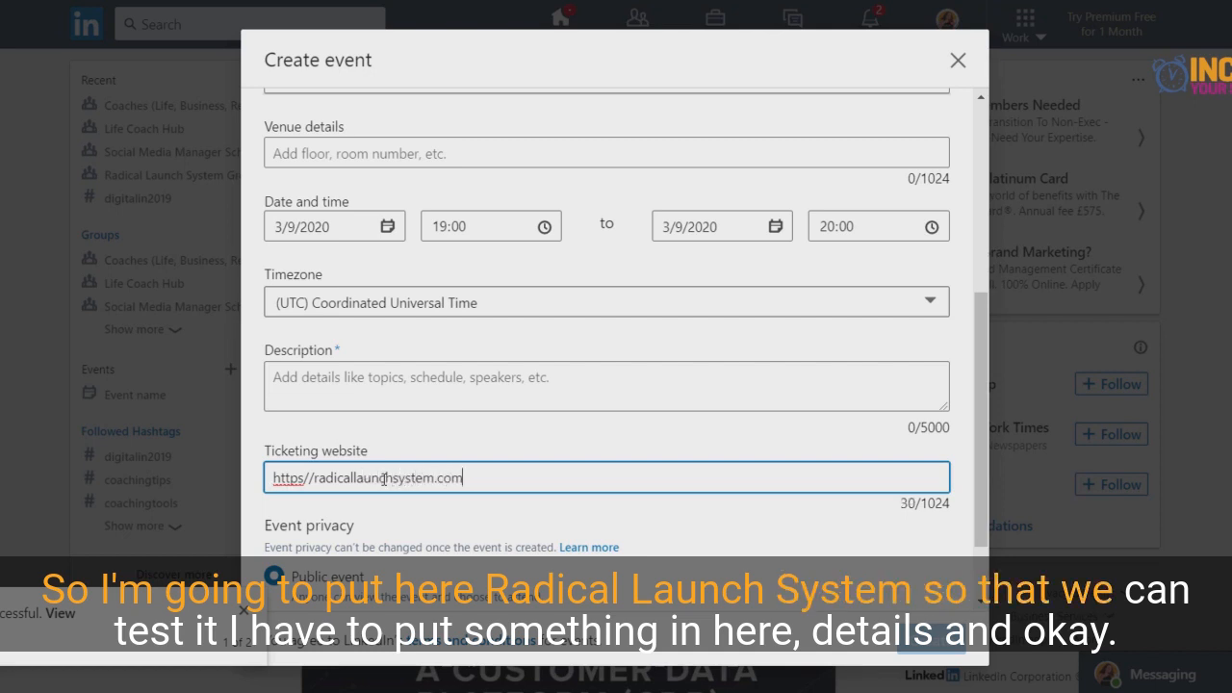
text(om)
- Enter "Details" as the event's description
click(348, 377)
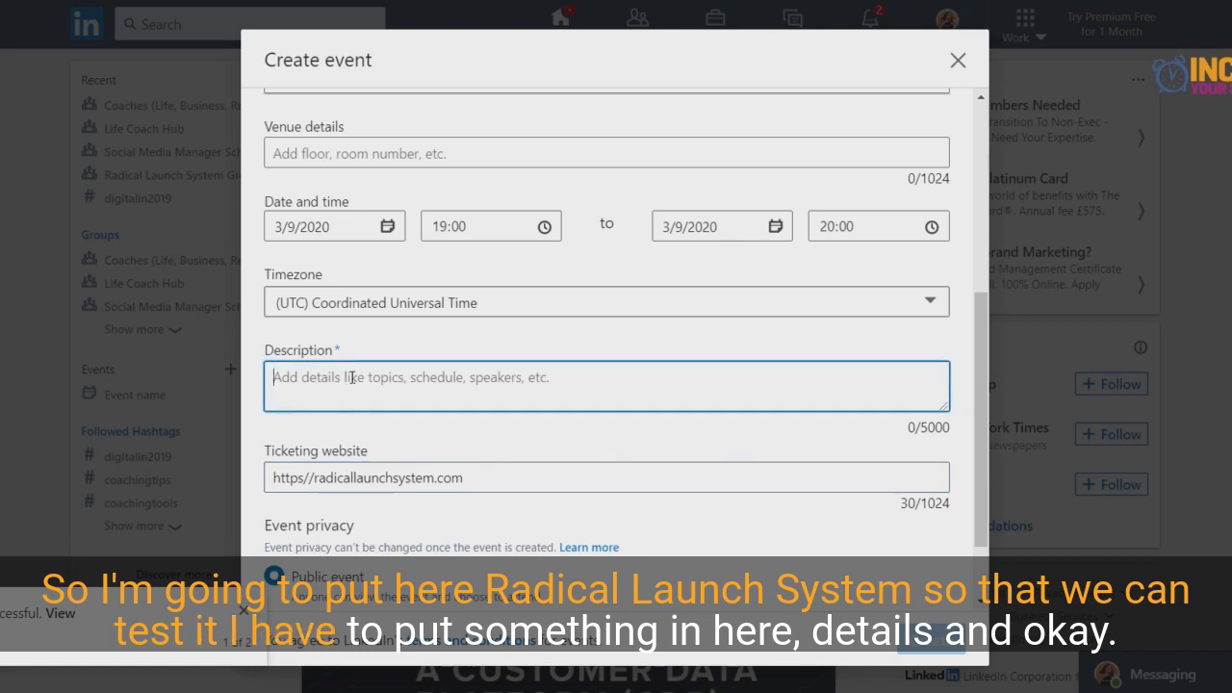
text(Details)
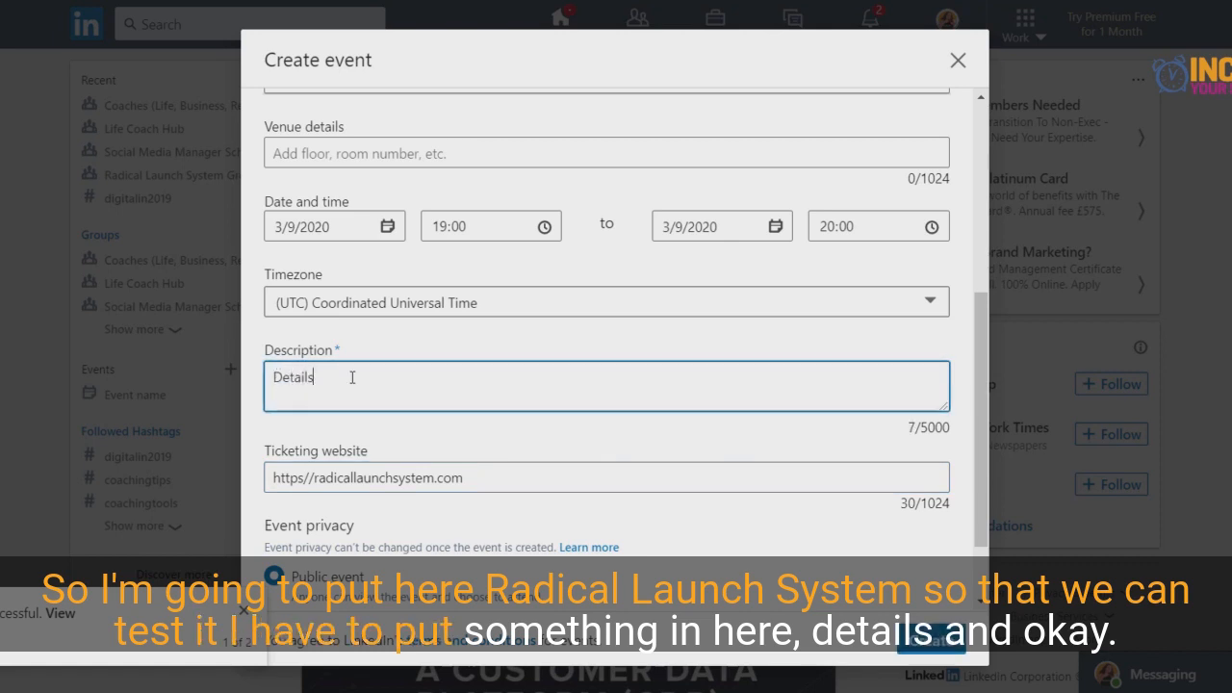
- Dismiss the notification overlapping the form and set the event privacy to Private event
scroll(383, 377, down, 1)
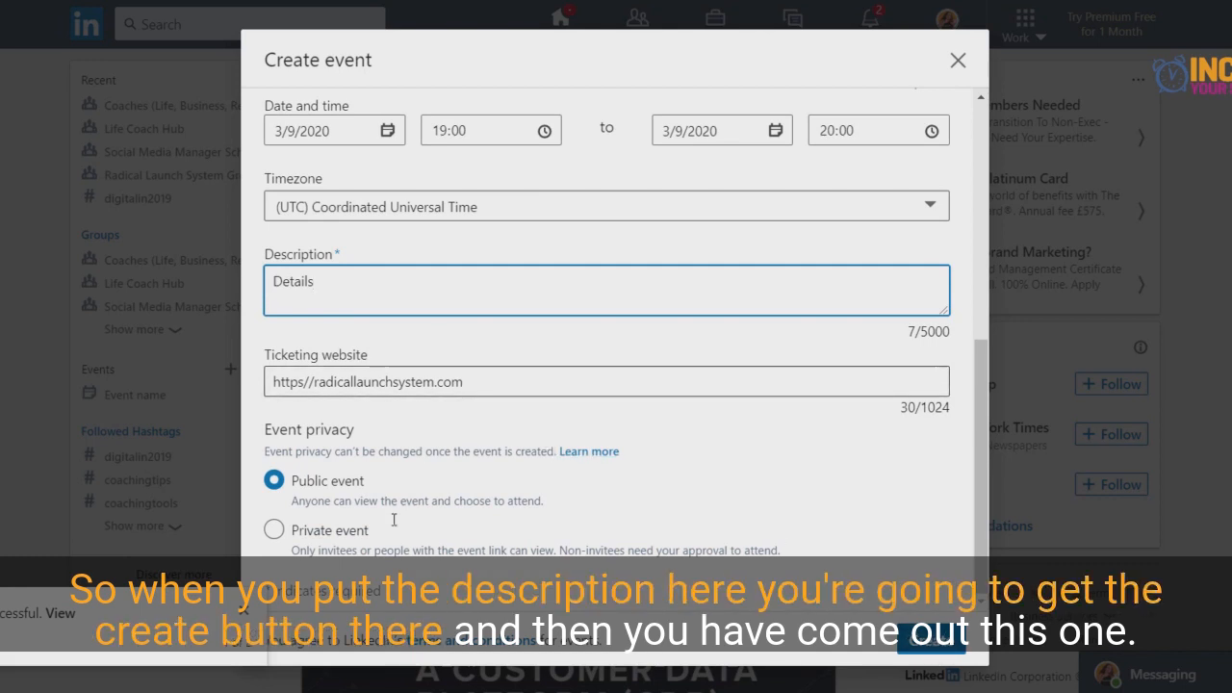
click(243, 612)
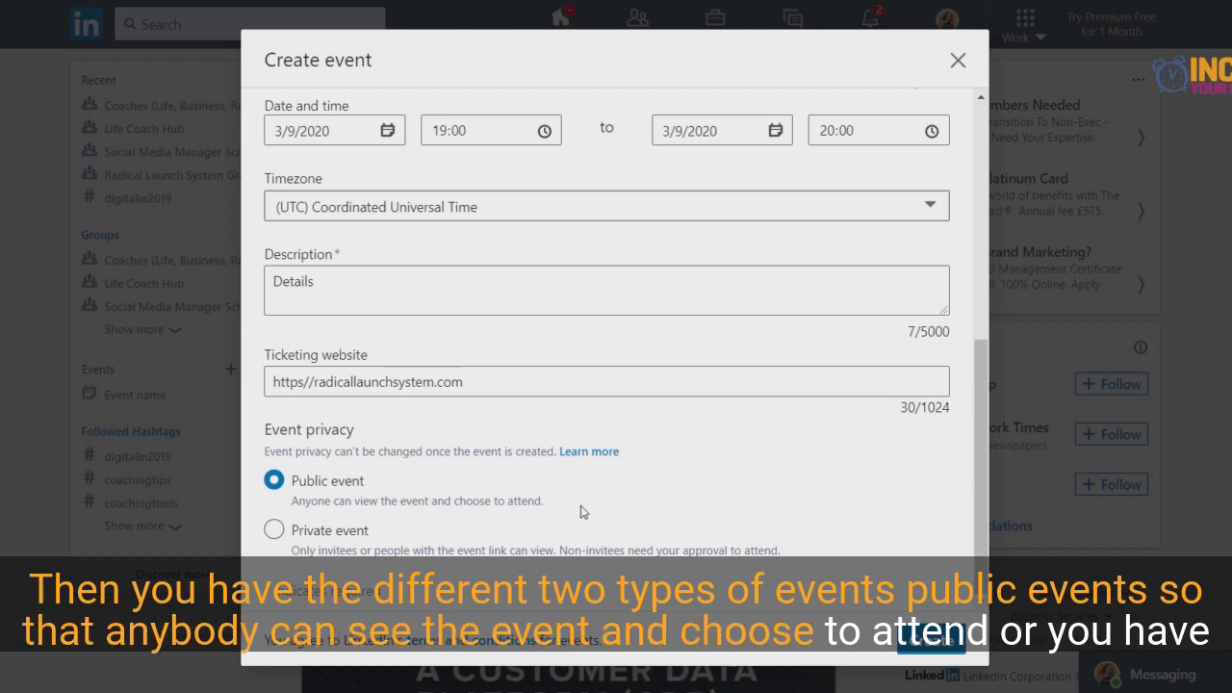
click(274, 530)
scroll(536, 497, down, 1)
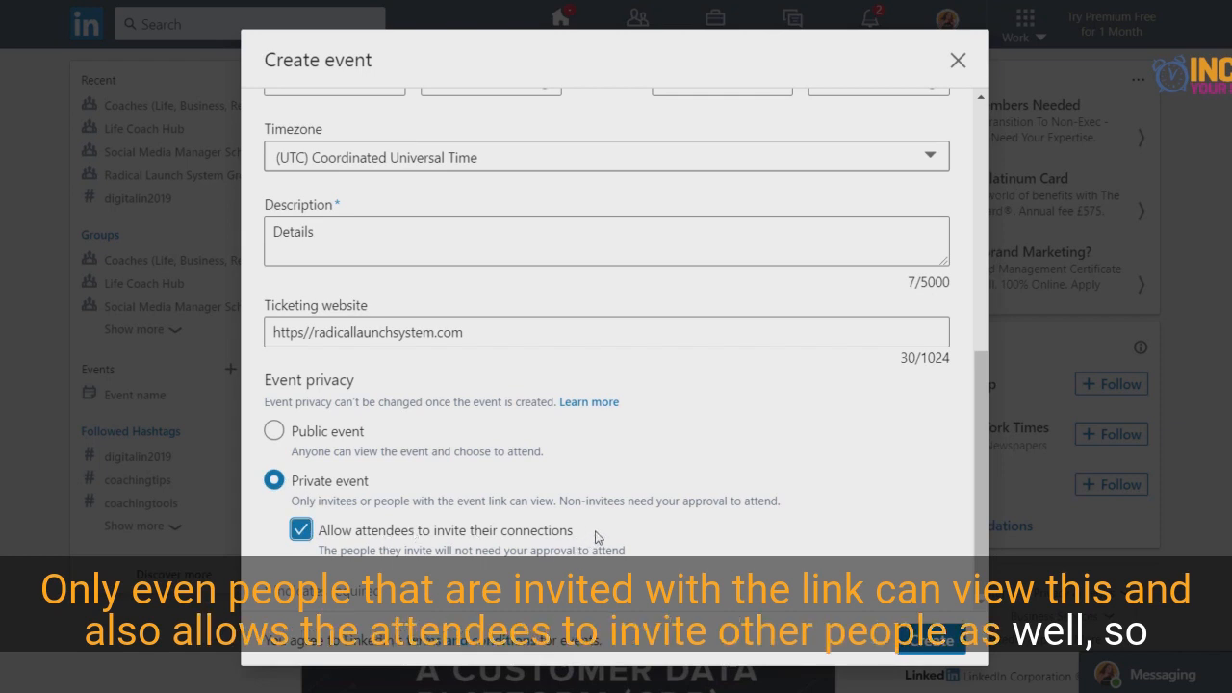
scroll(595, 536, up, 6)
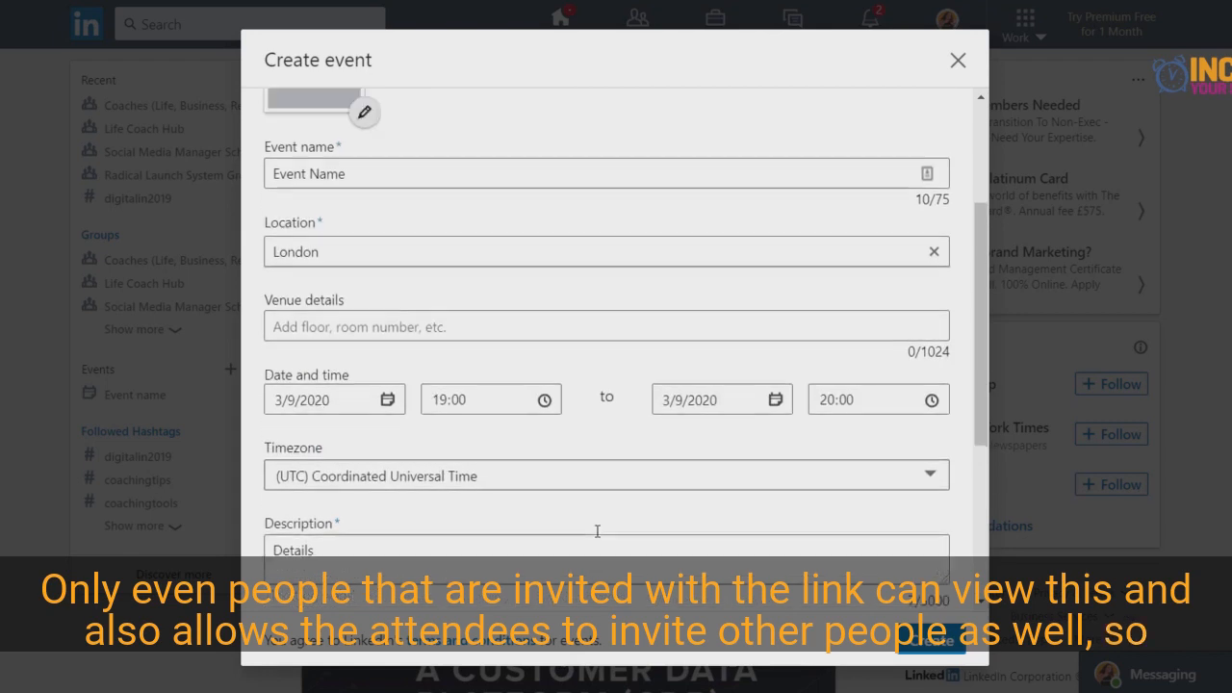
- Review the completed event form down to the privacy settings and try to create the event
scroll(597, 531, down, 2)
scroll(597, 531, down, 1)
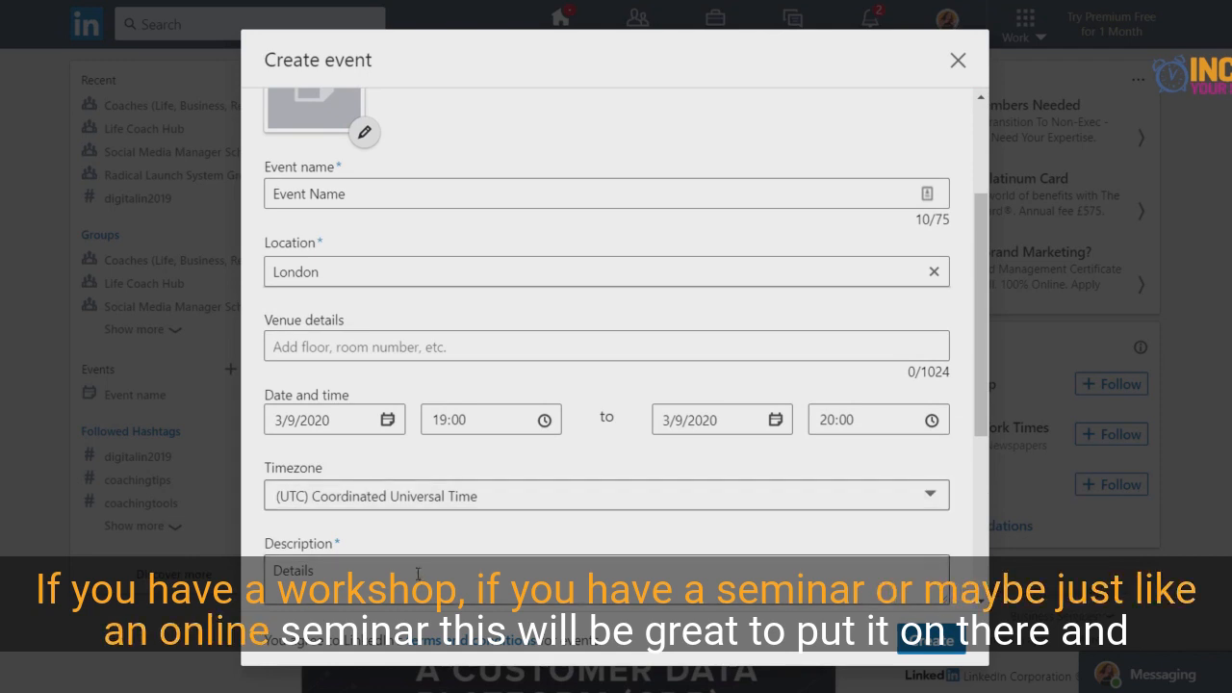
scroll(593, 524, down, 2)
scroll(593, 524, down, 2)
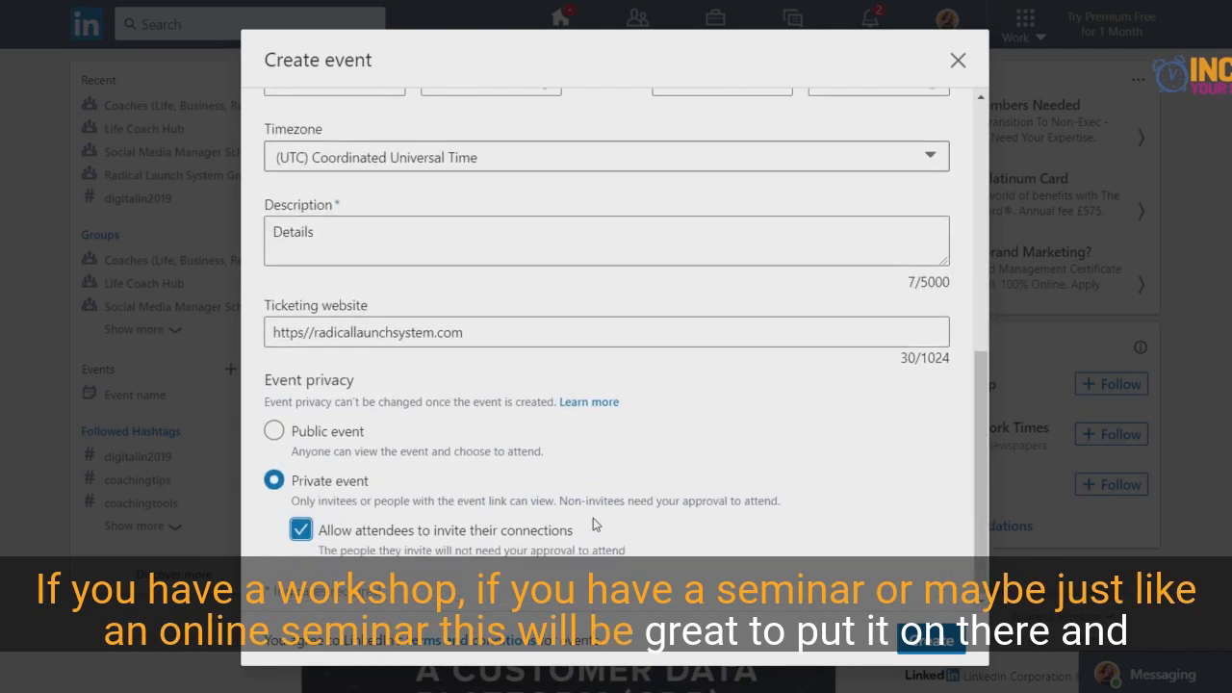
click(929, 652)
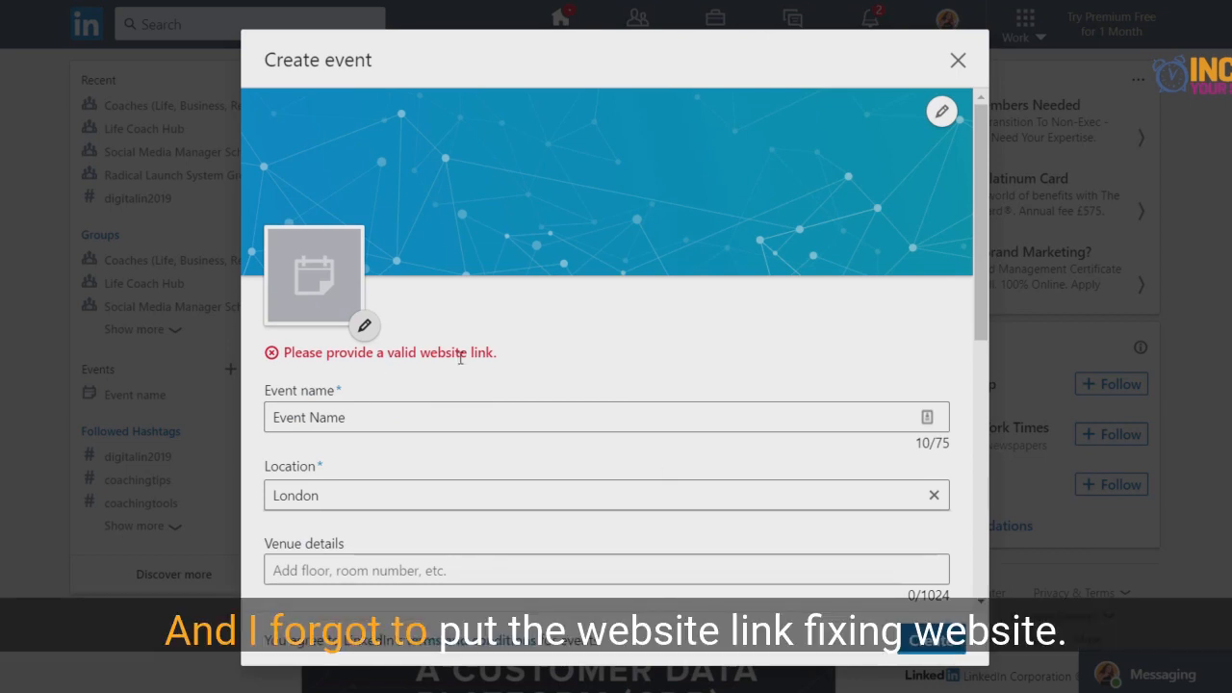
scroll(460, 356, down, 3)
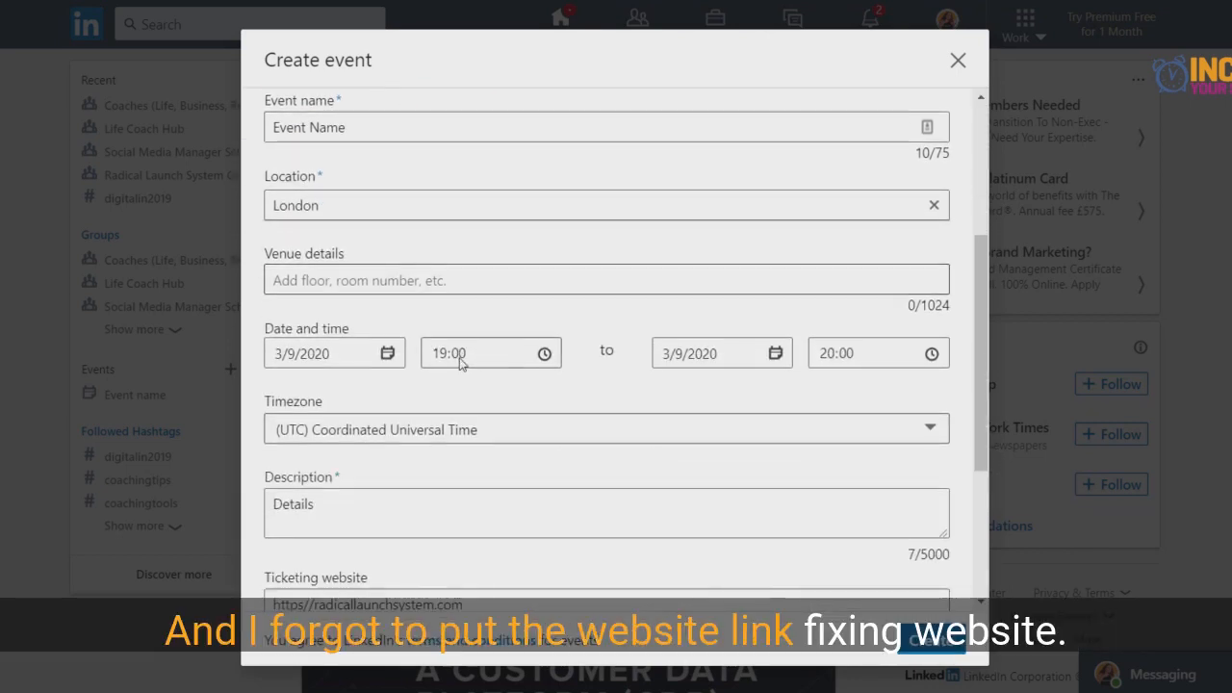
scroll(459, 356, down, 3)
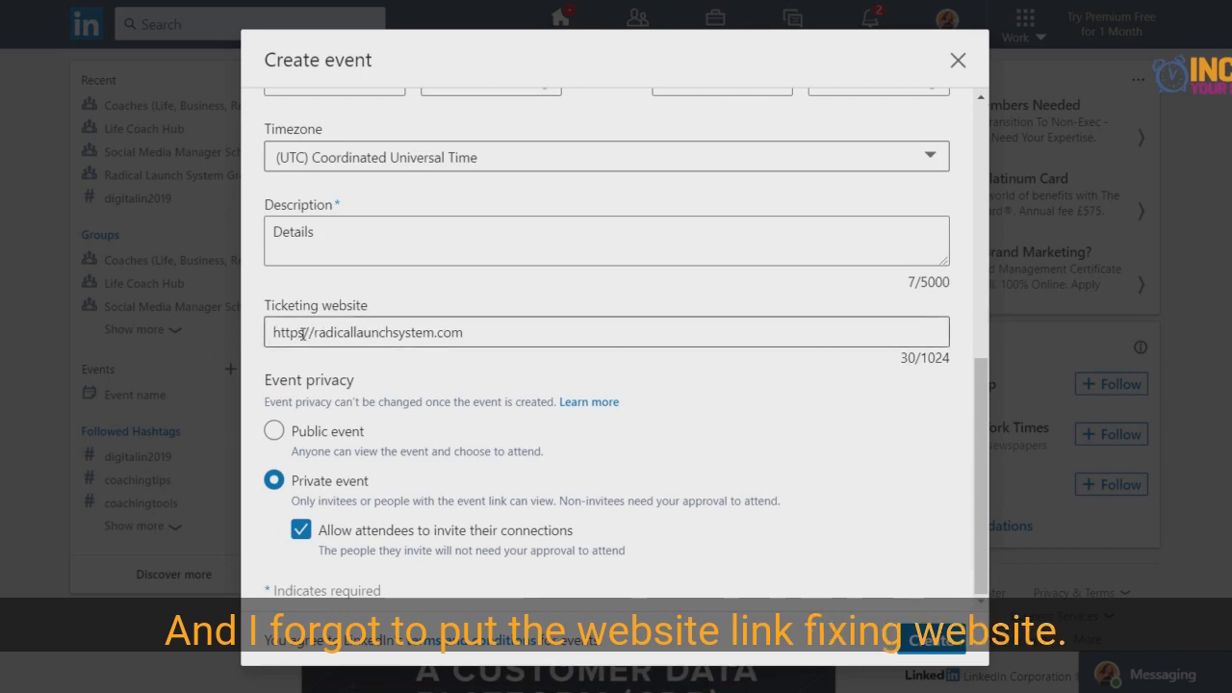
click(475, 333)
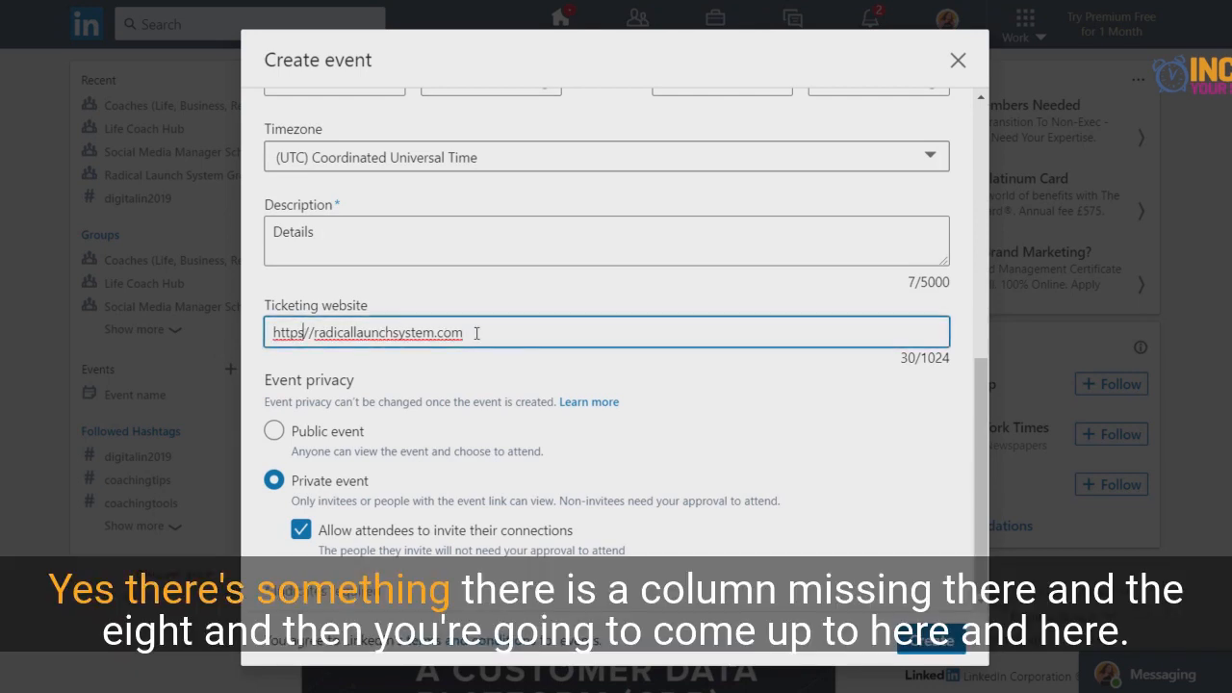
text(:)
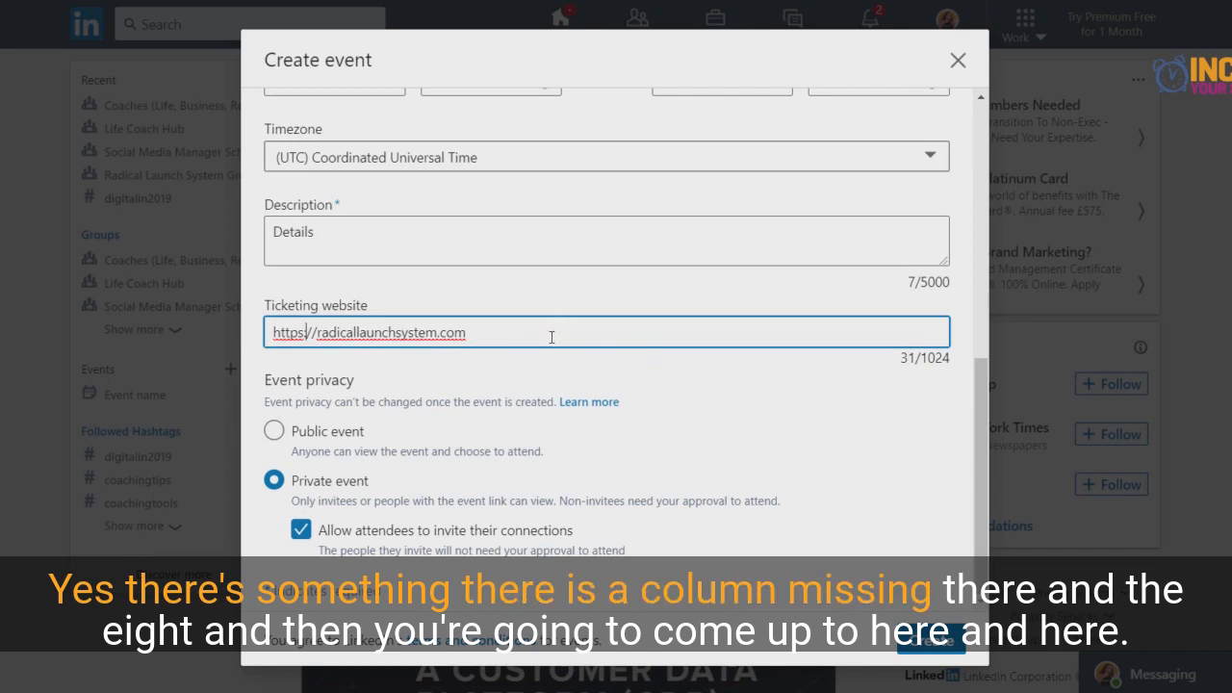
click(551, 337)
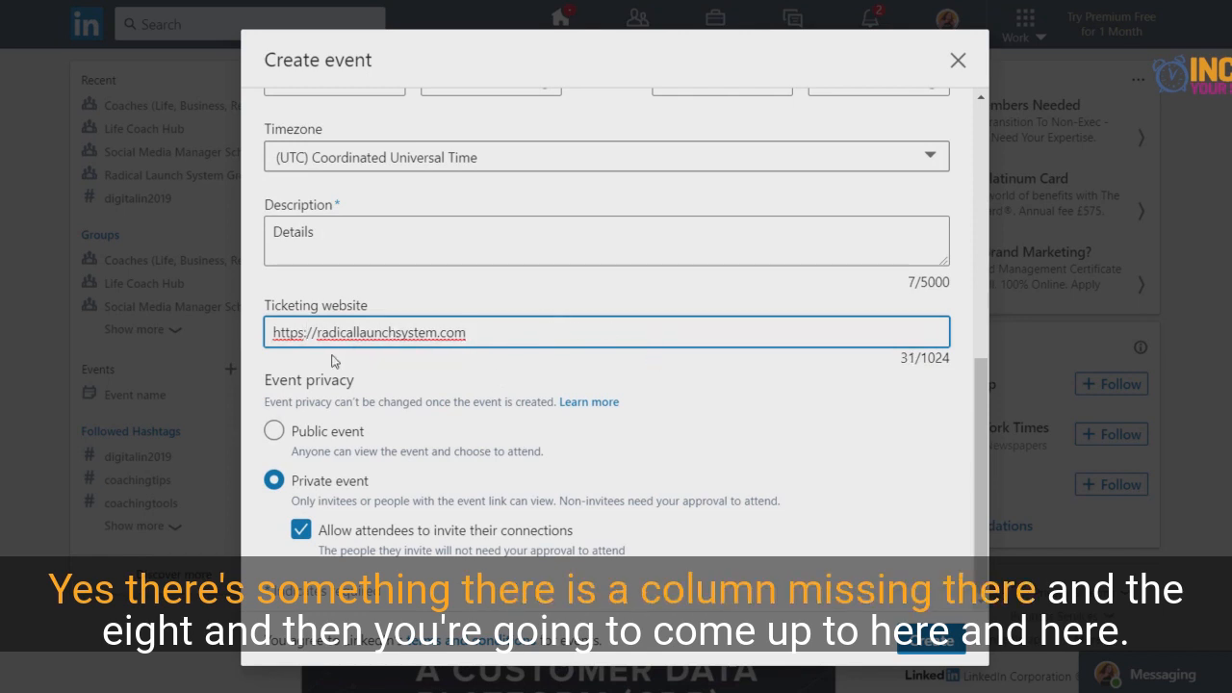
click(941, 641)
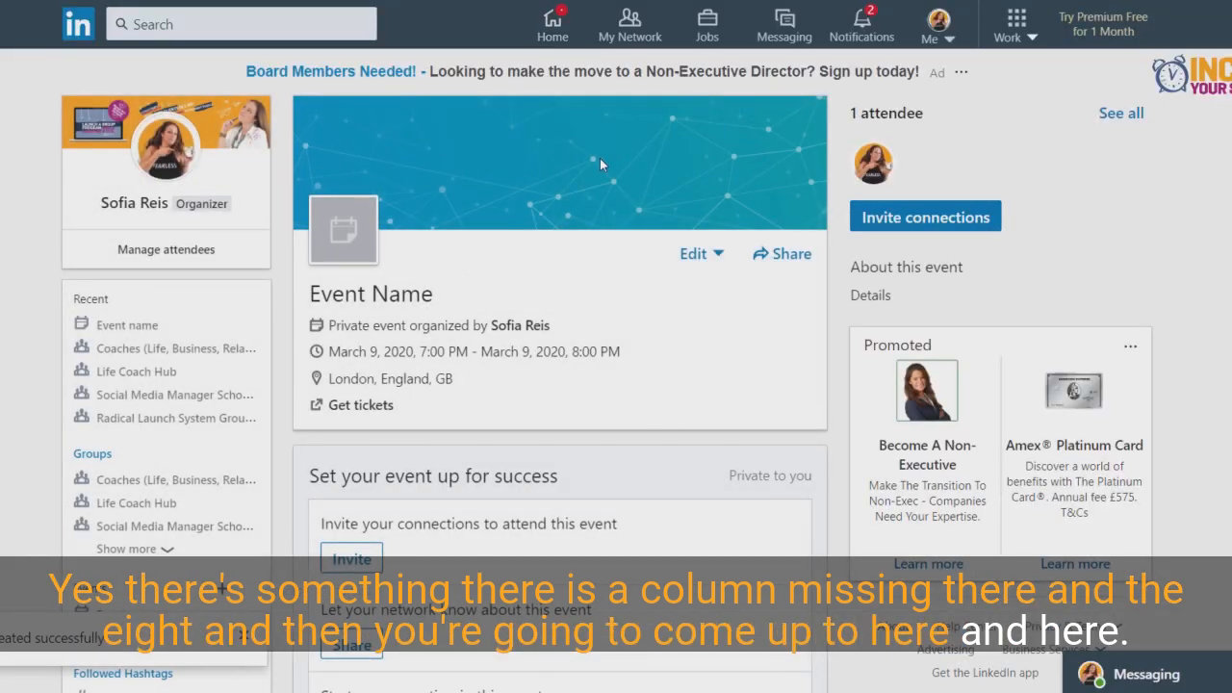
- Examine the event's edit and share options, including sharing to Facebook, and leave the Facebook post unpublished
click(693, 262)
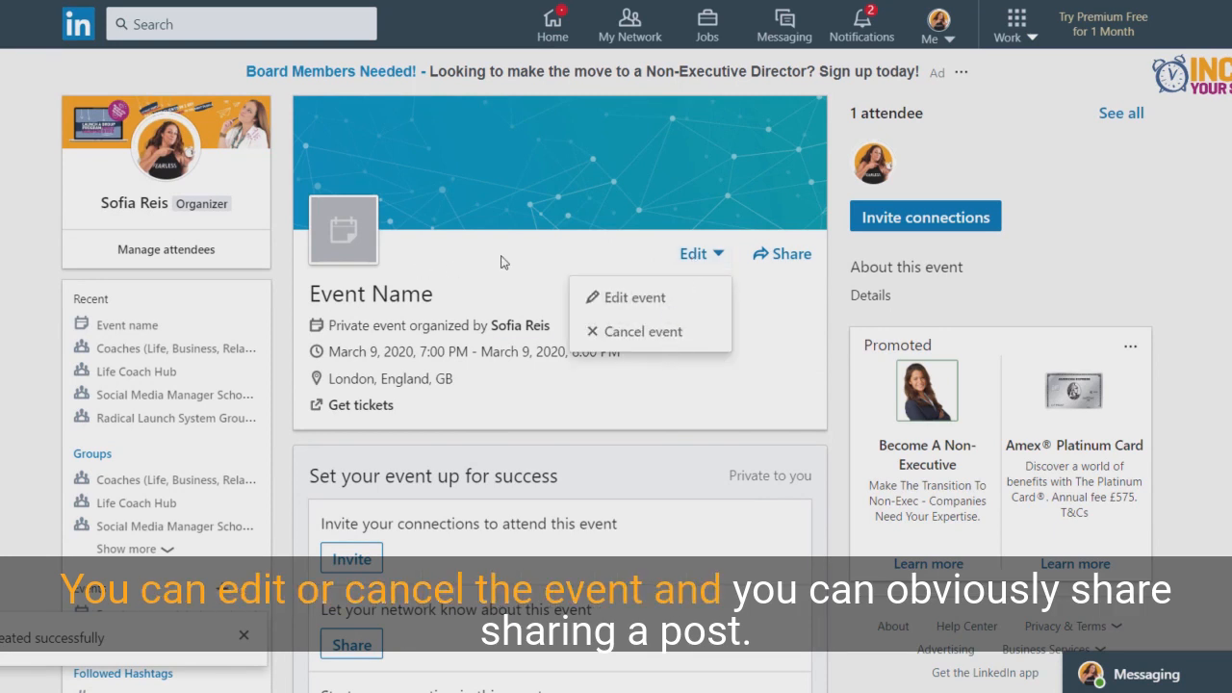
click(705, 255)
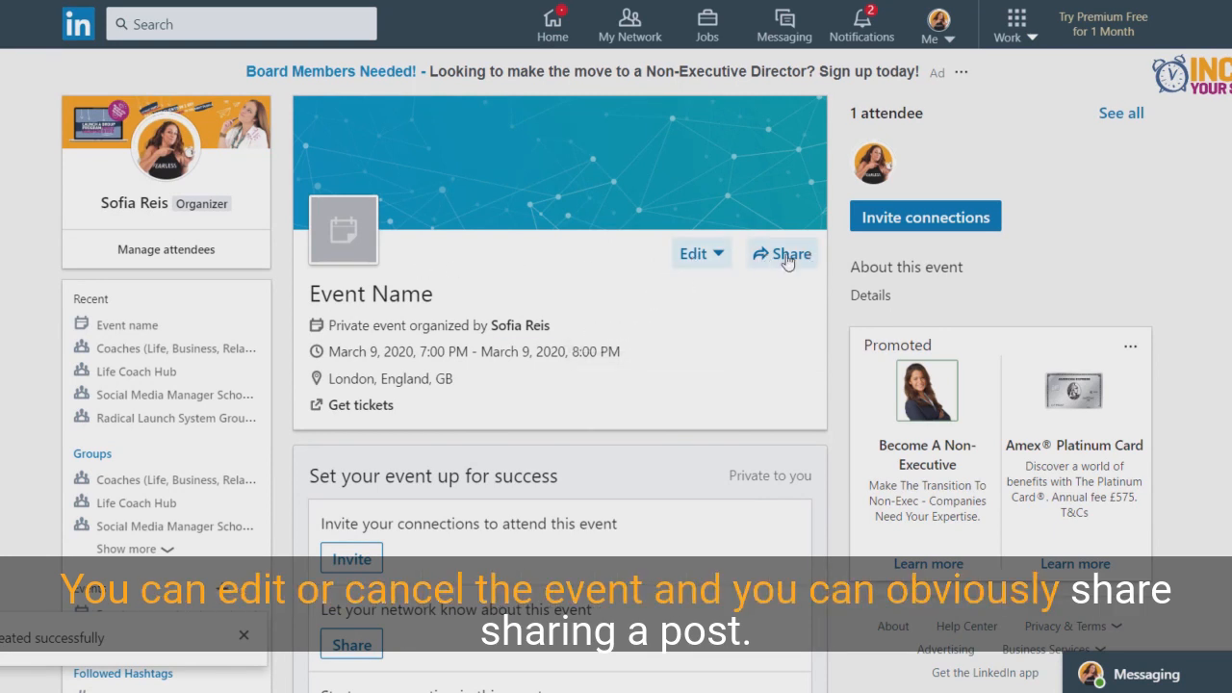
click(787, 258)
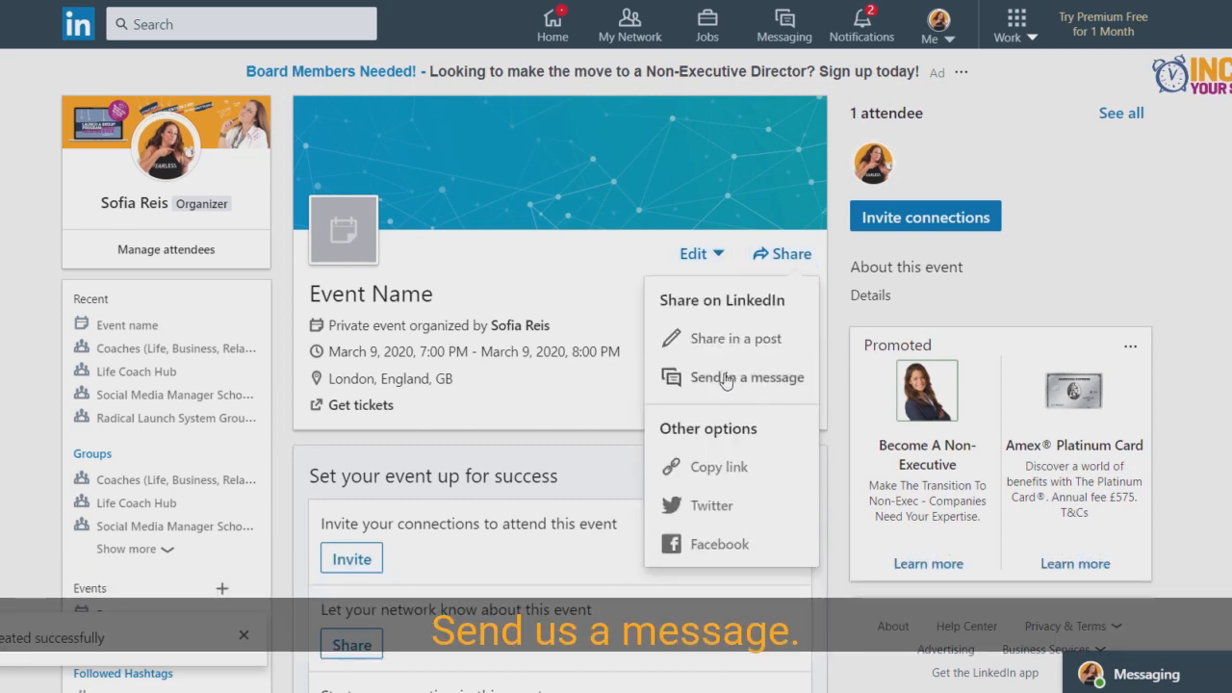
click(723, 550)
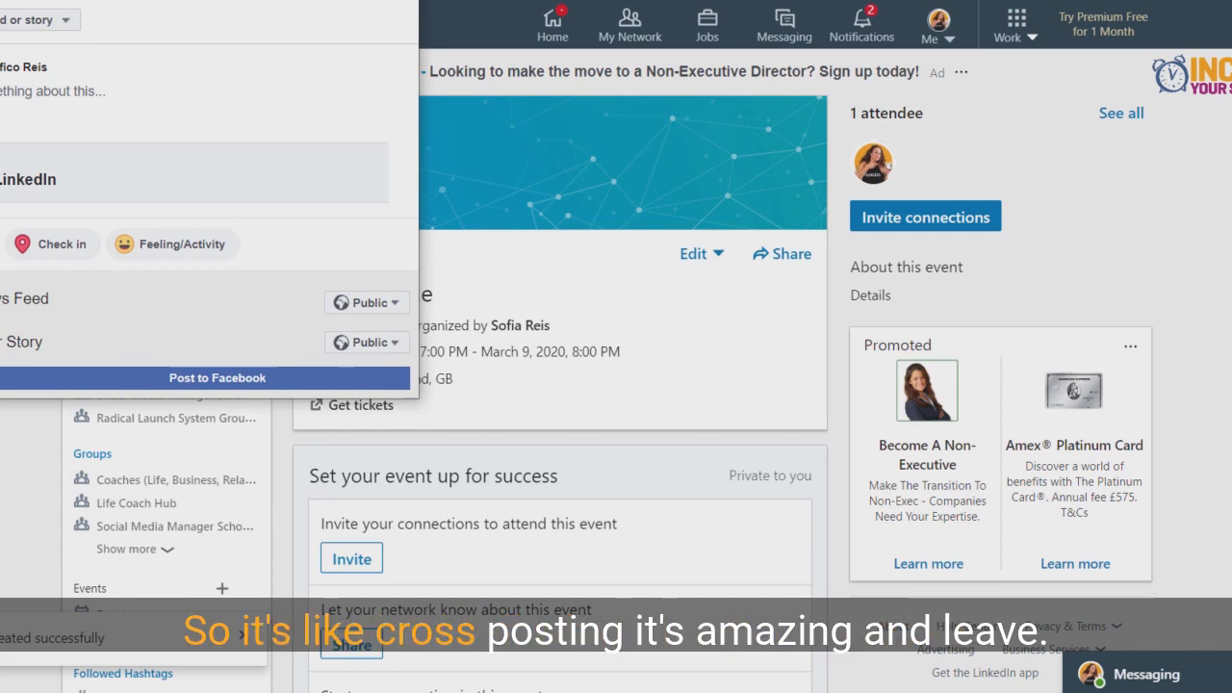
key(ctrl+w)
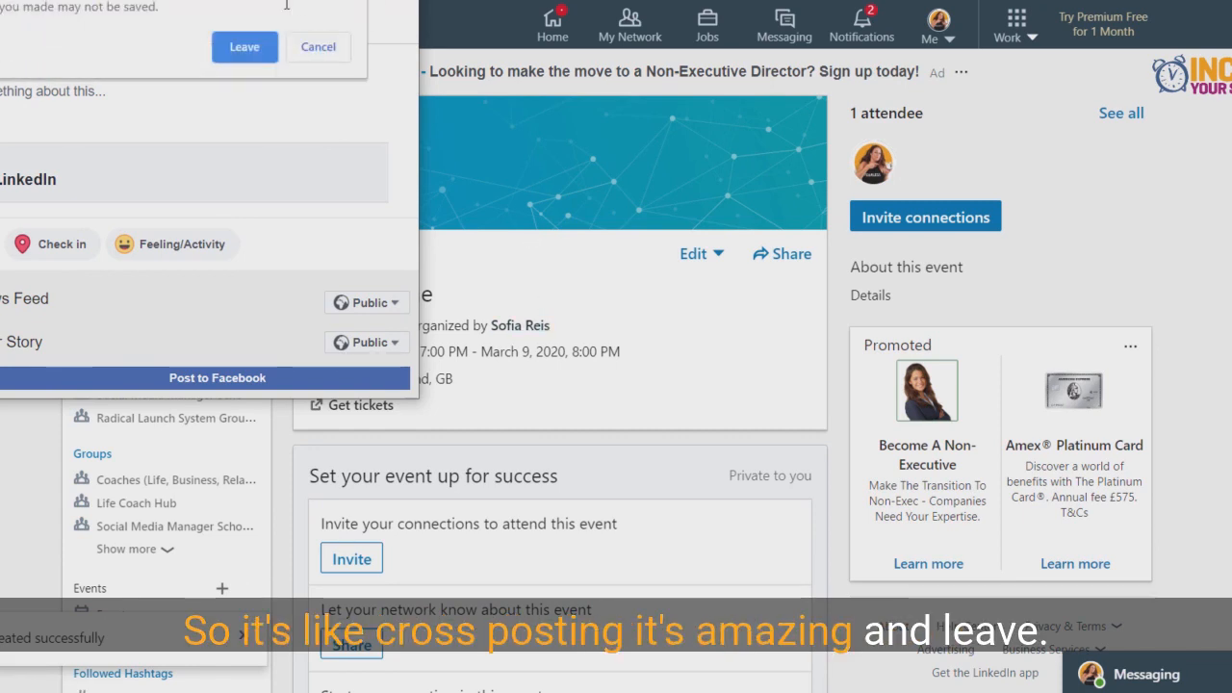
click(244, 47)
- Browse the connections that can be invited to the event and close the list without selecting anyone
scroll(607, 413, down, 2)
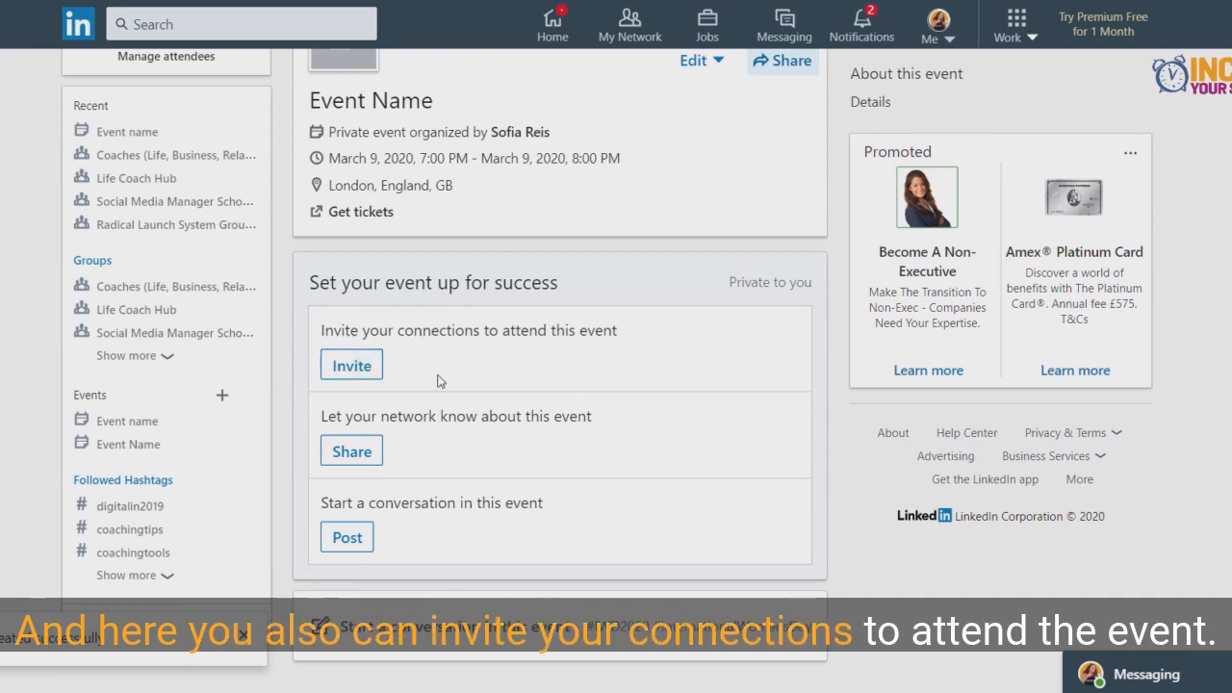
click(349, 367)
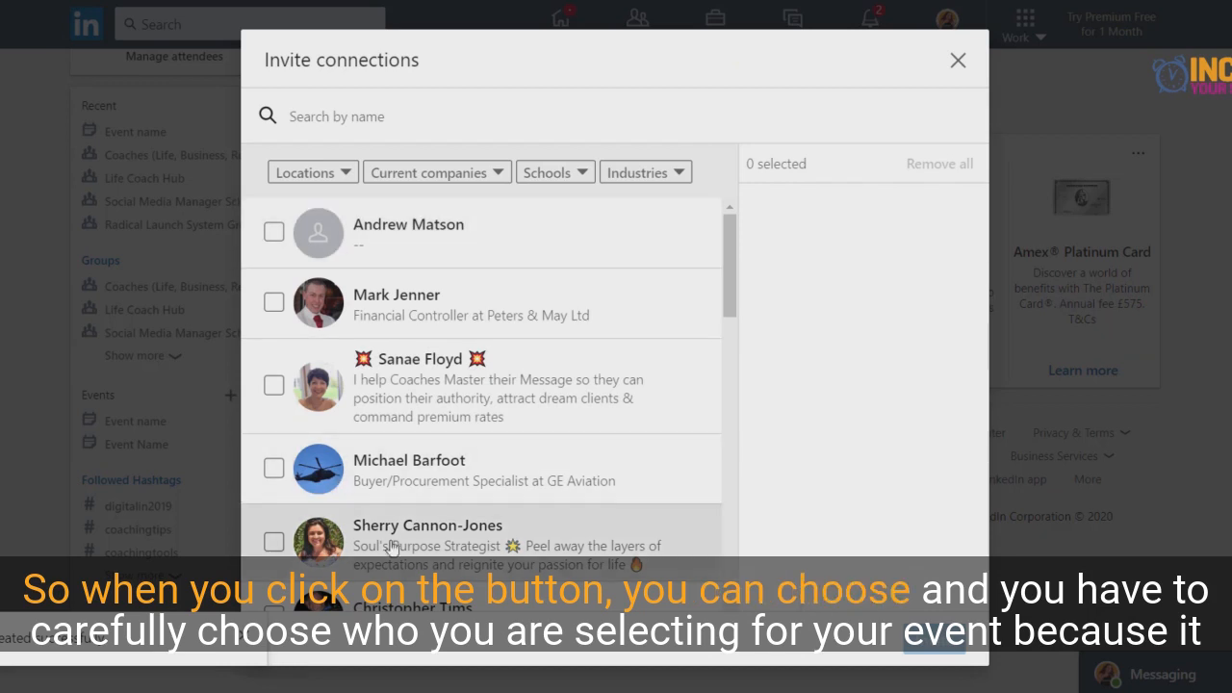
scroll(498, 349, down, 3)
scroll(497, 349, down, 5)
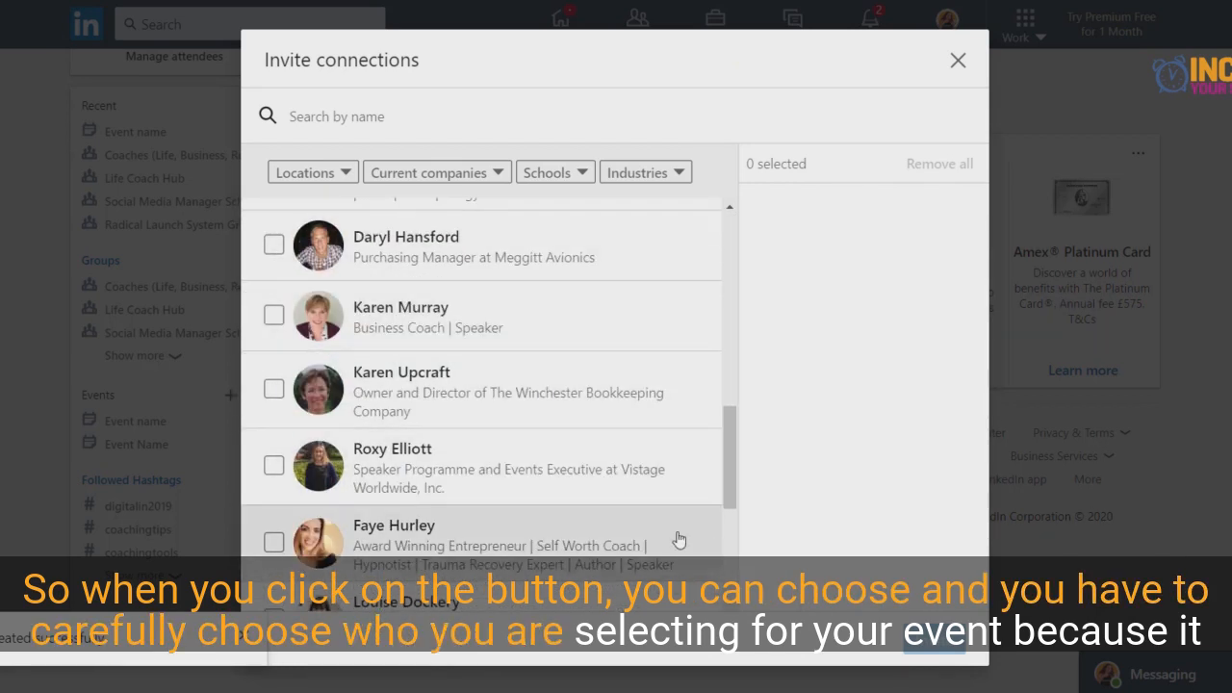
scroll(541, 401, down, 3)
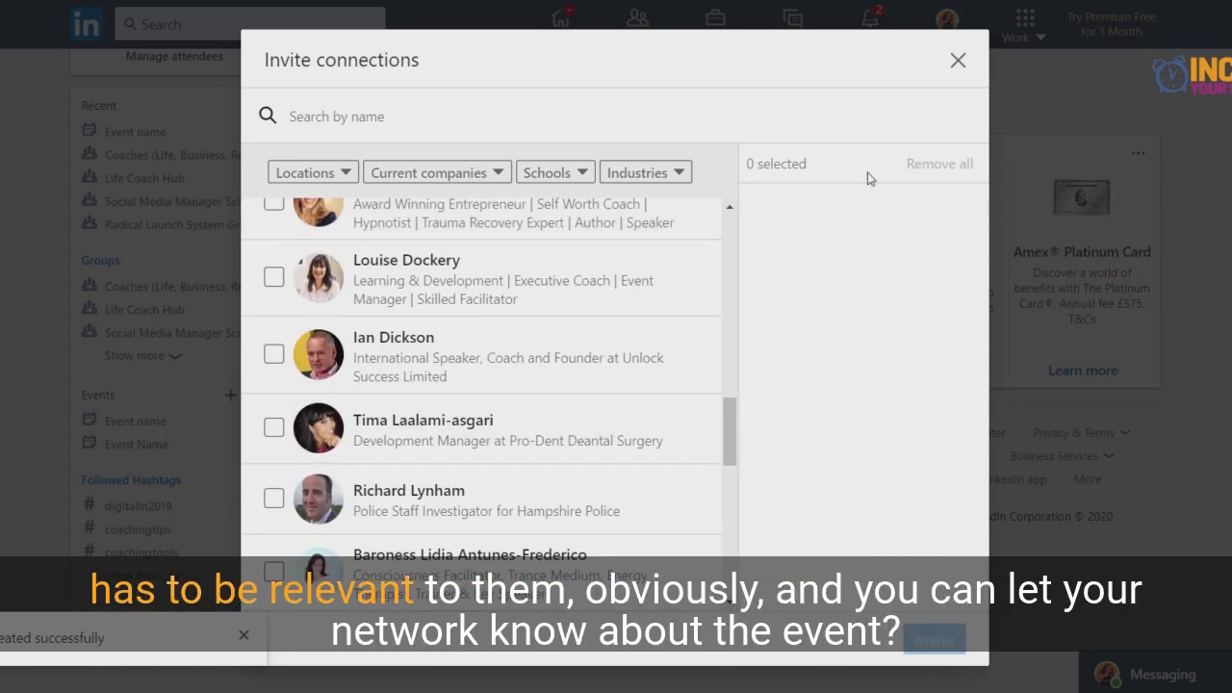
click(955, 62)
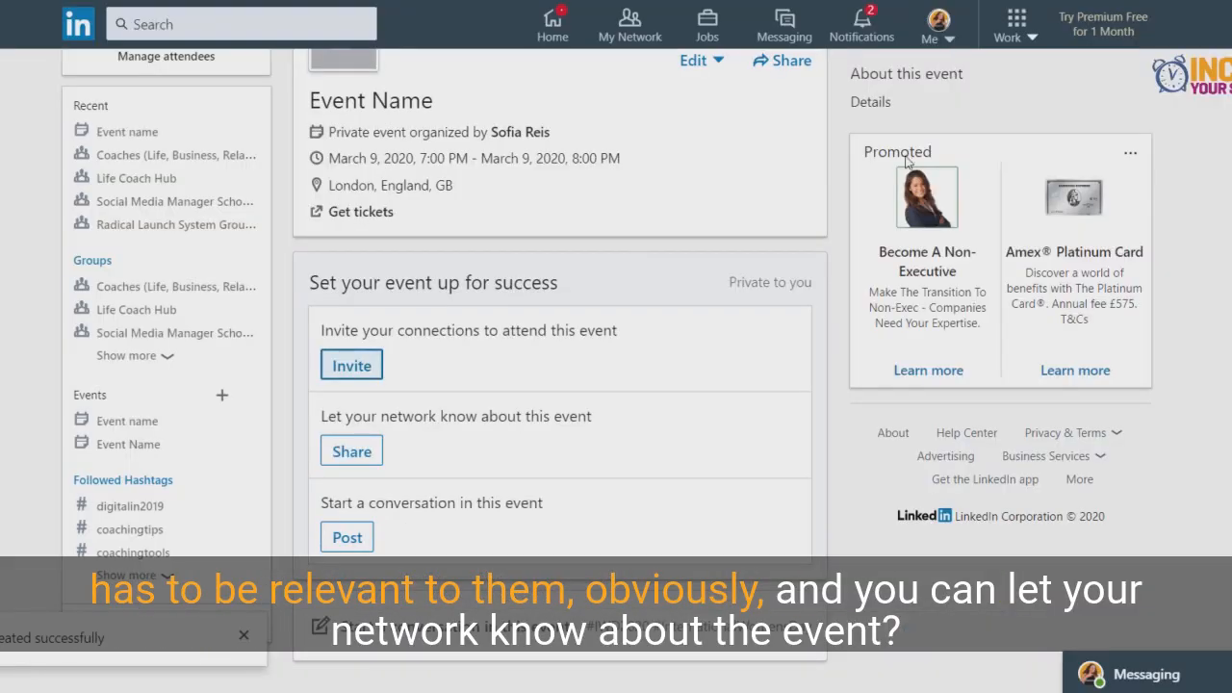
- Draft a post sharing the event with the Coaches (Life, Business, Relationship, etc.) Support Group, and close it without posting
click(339, 454)
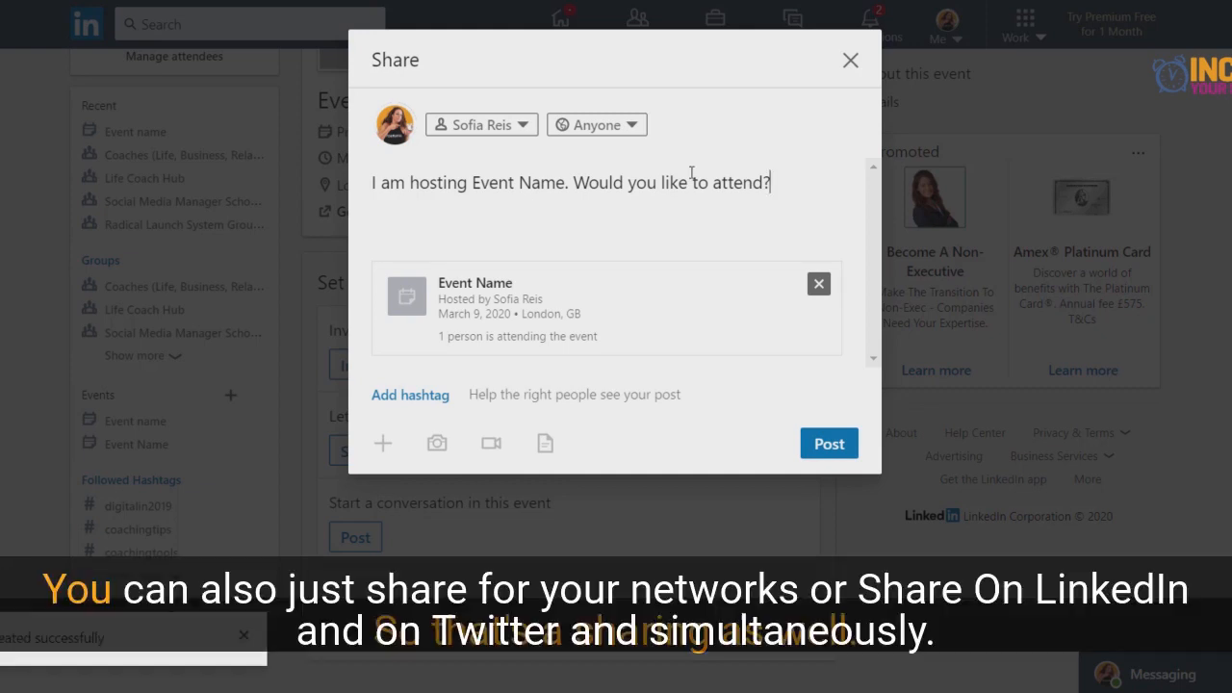
click(600, 127)
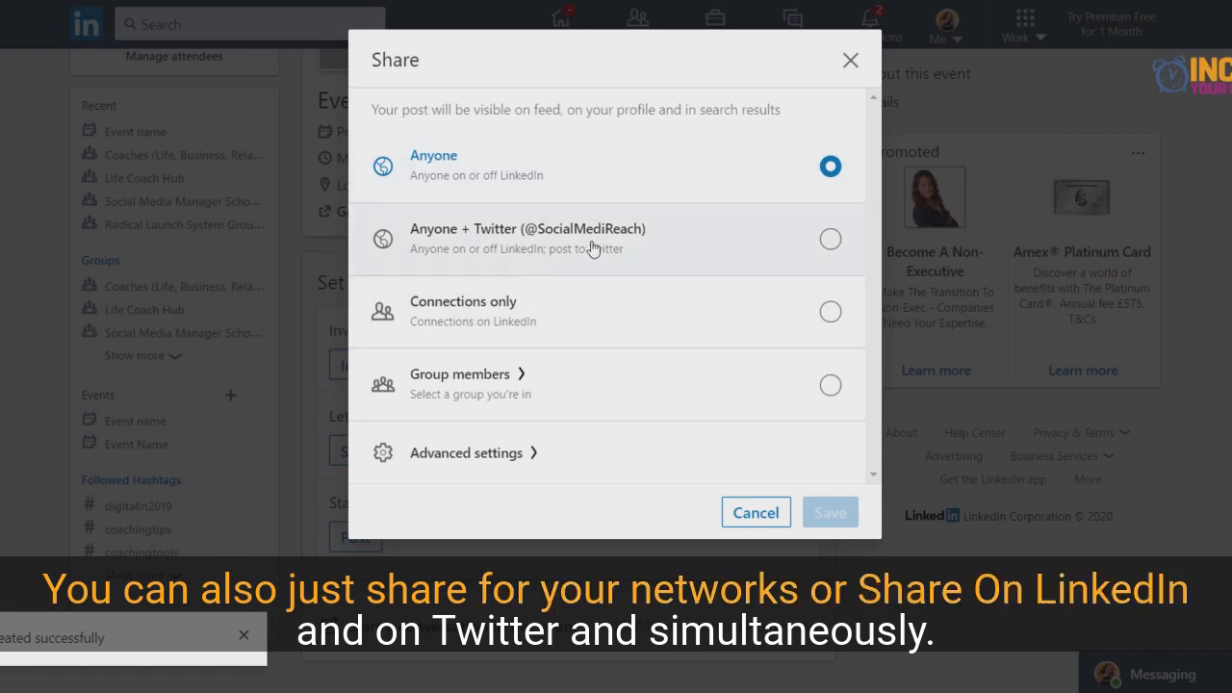
click(828, 242)
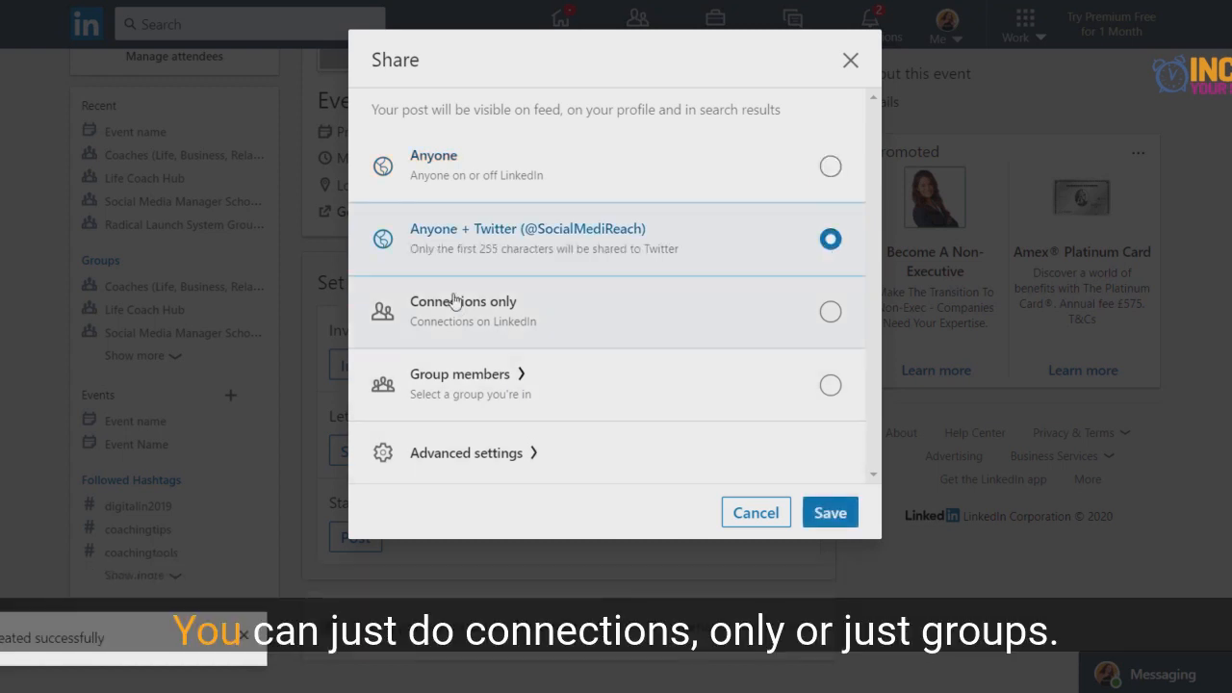
click(574, 385)
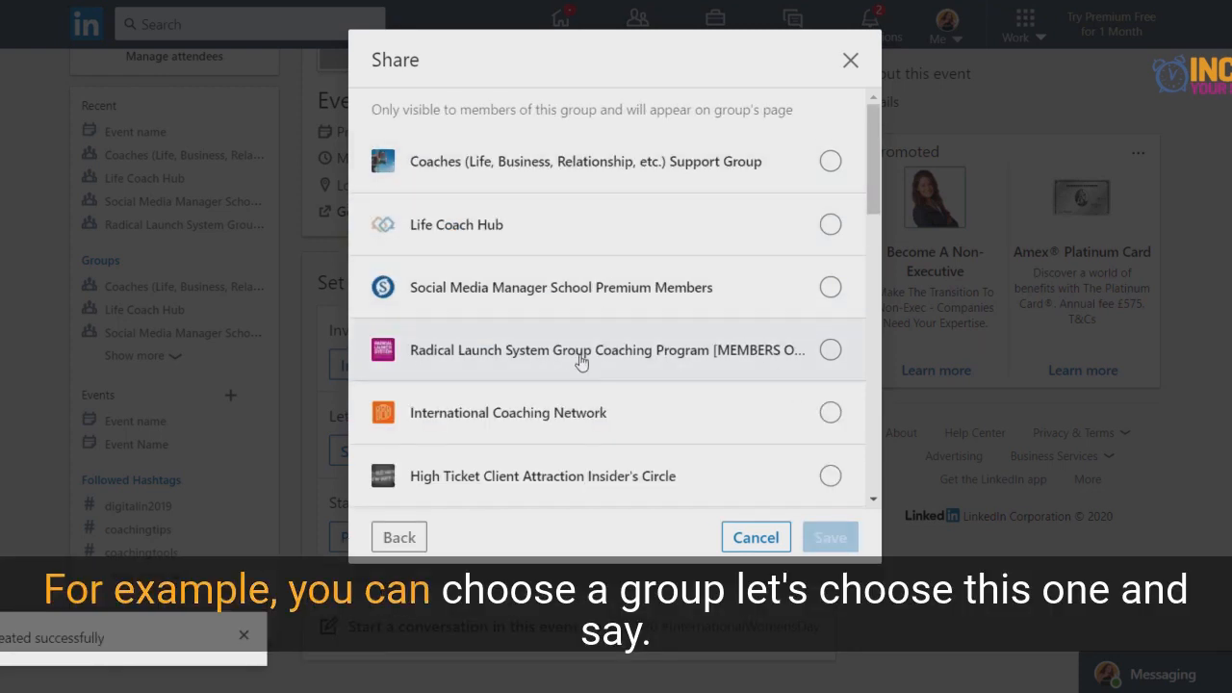
click(831, 159)
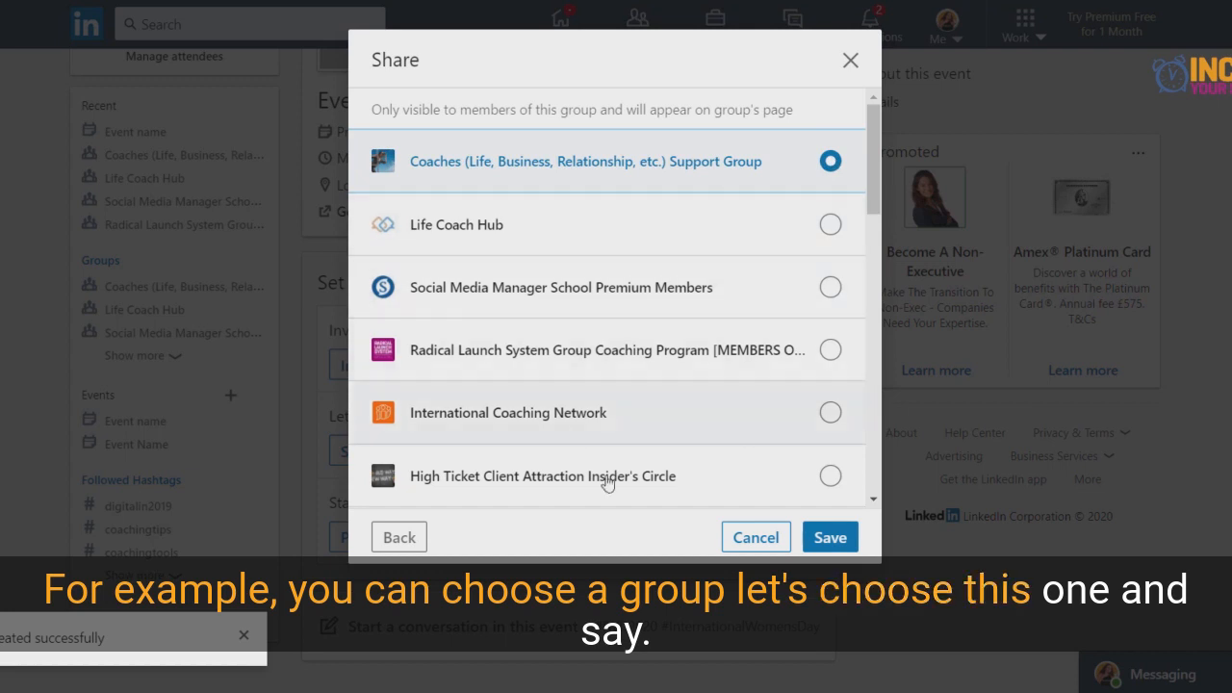
click(825, 537)
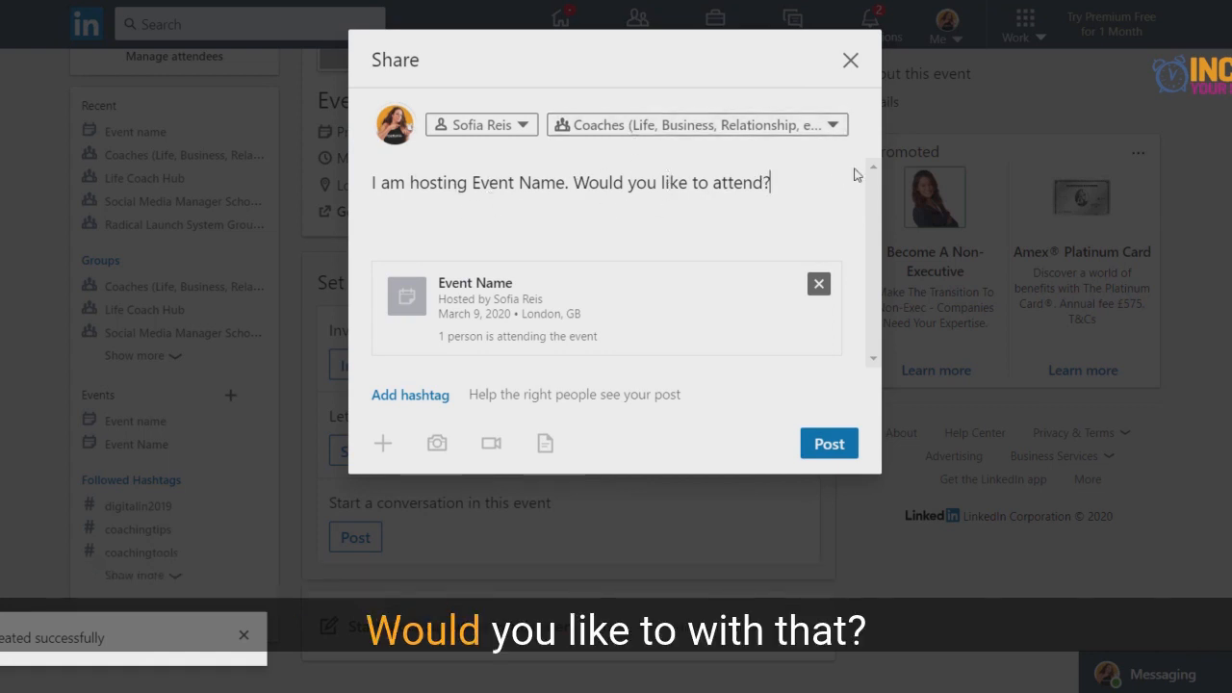
click(851, 64)
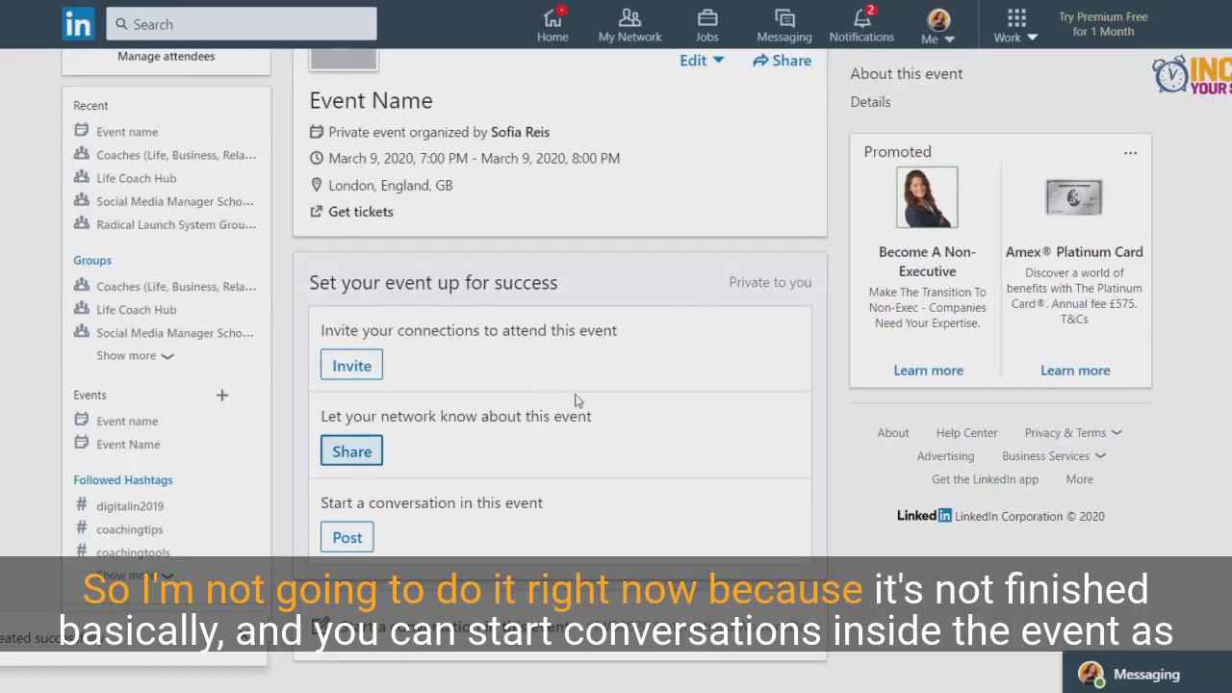
- Look over the event page, including the section for starting a conversation in the event
scroll(577, 400, down, 2)
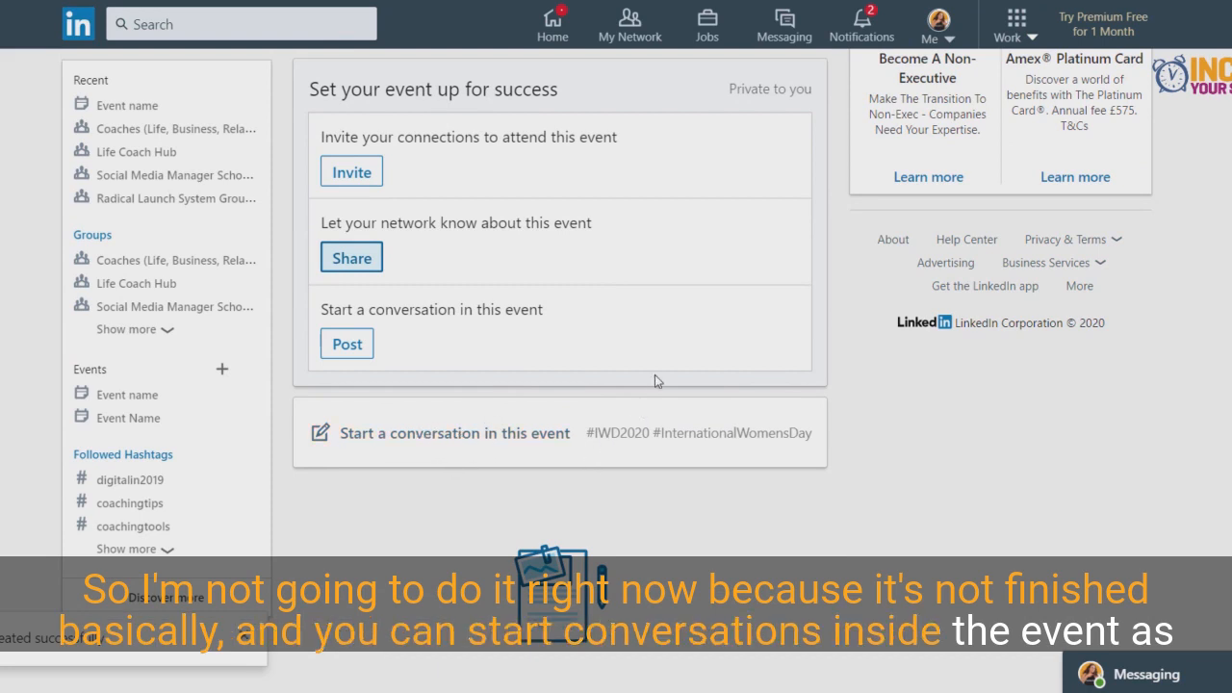
scroll(652, 382, up, 4)
scroll(655, 382, down, 5)
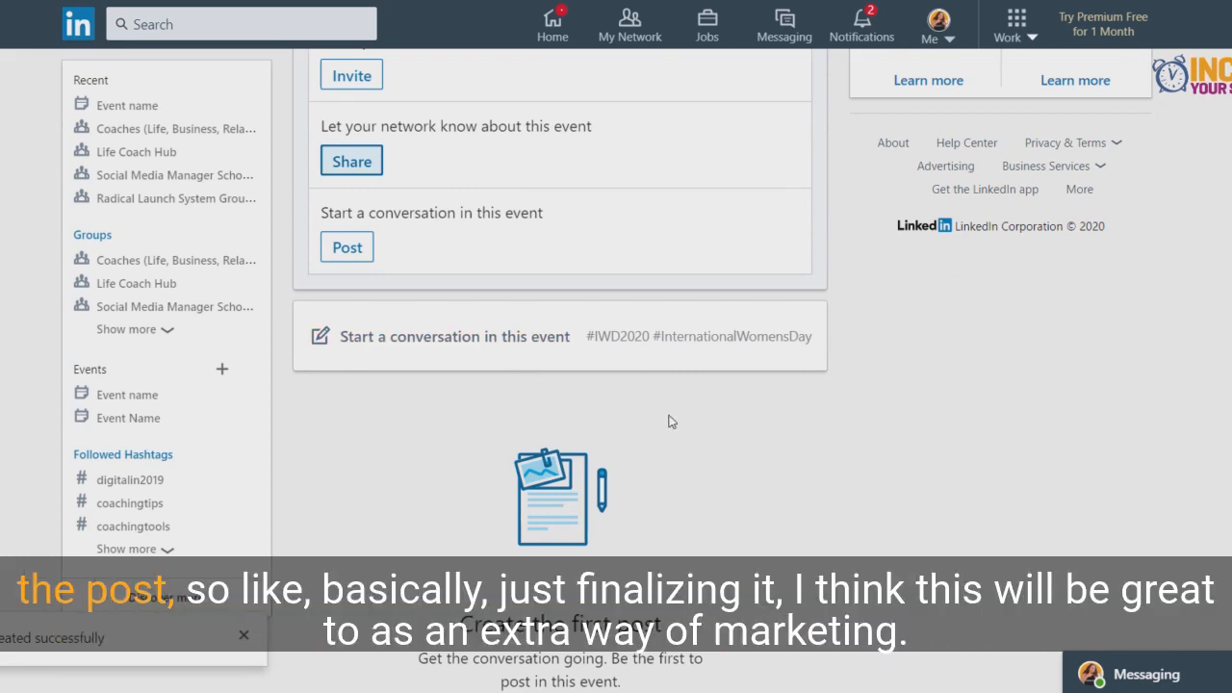
scroll(668, 419, up, 5)
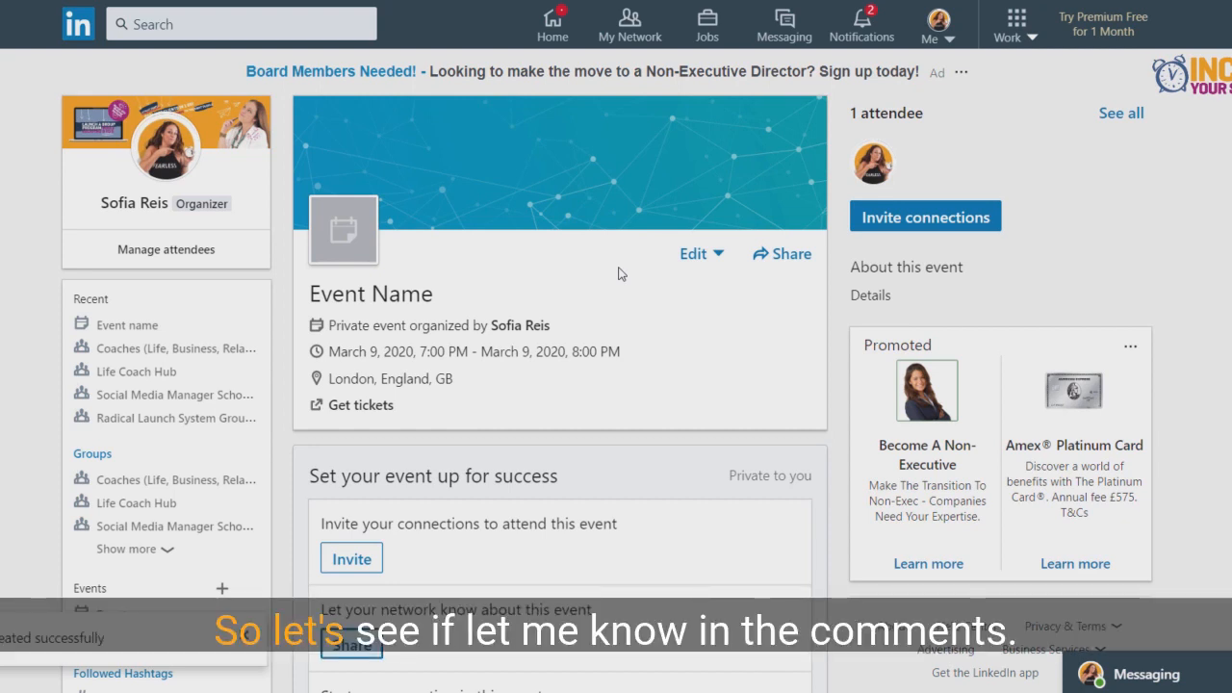
scroll(624, 287, down, 2)
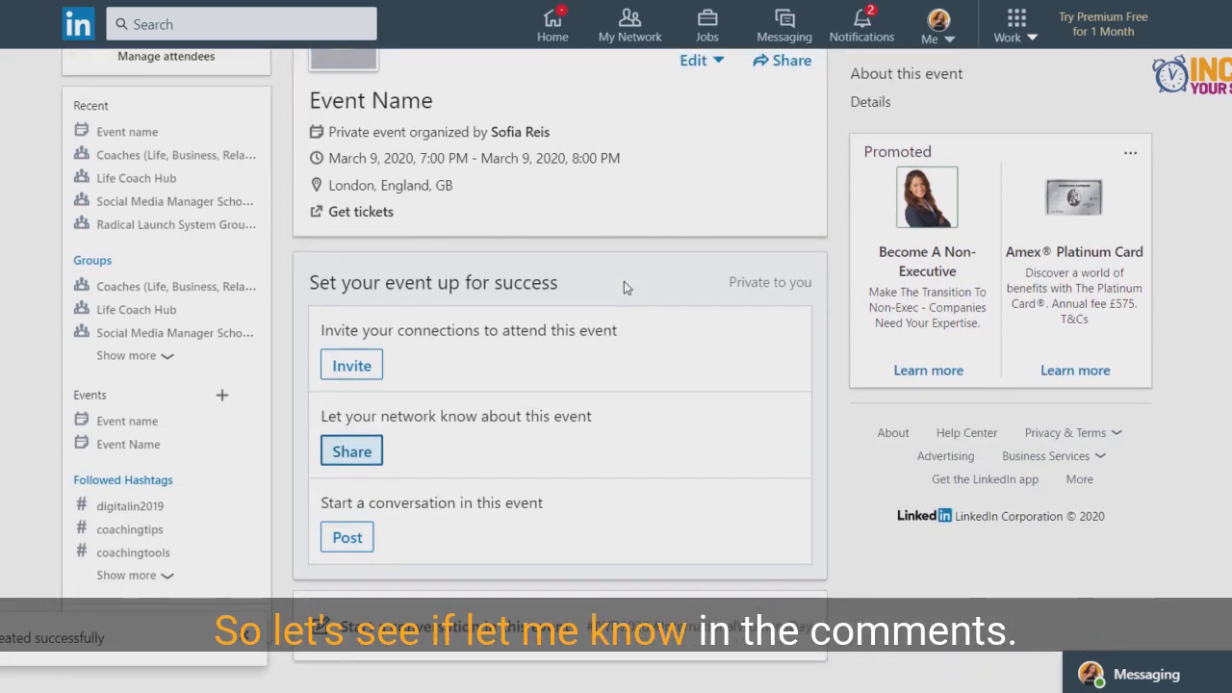
scroll(624, 286, up, 2)
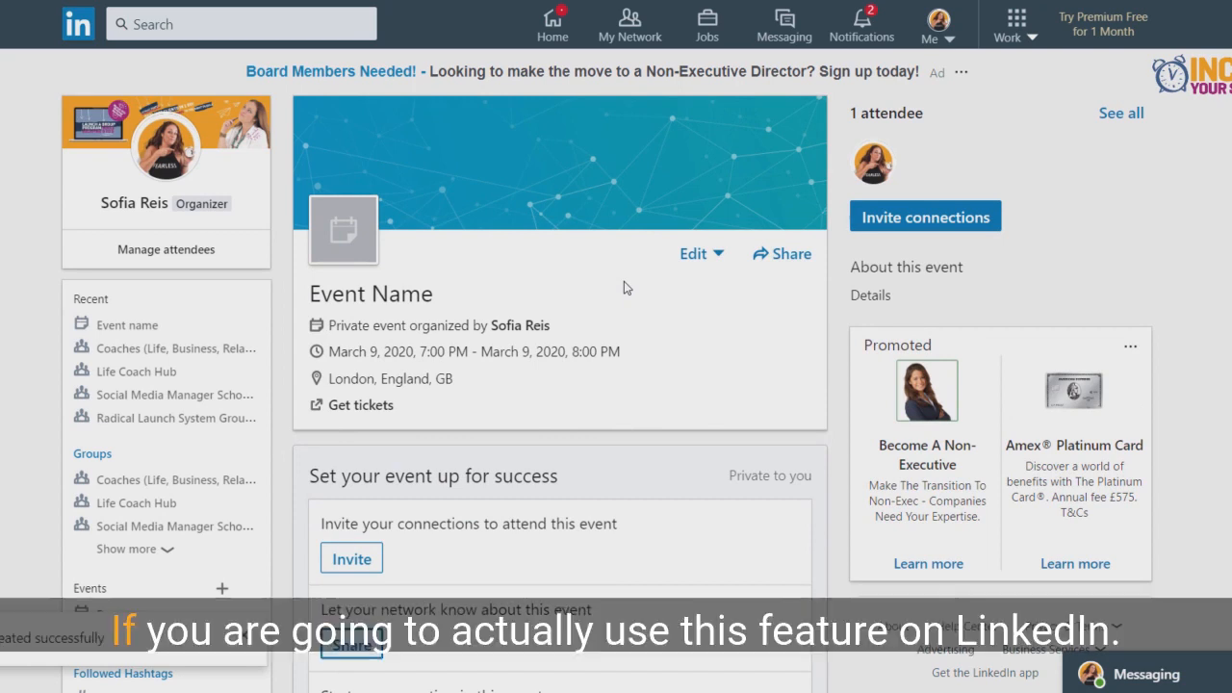